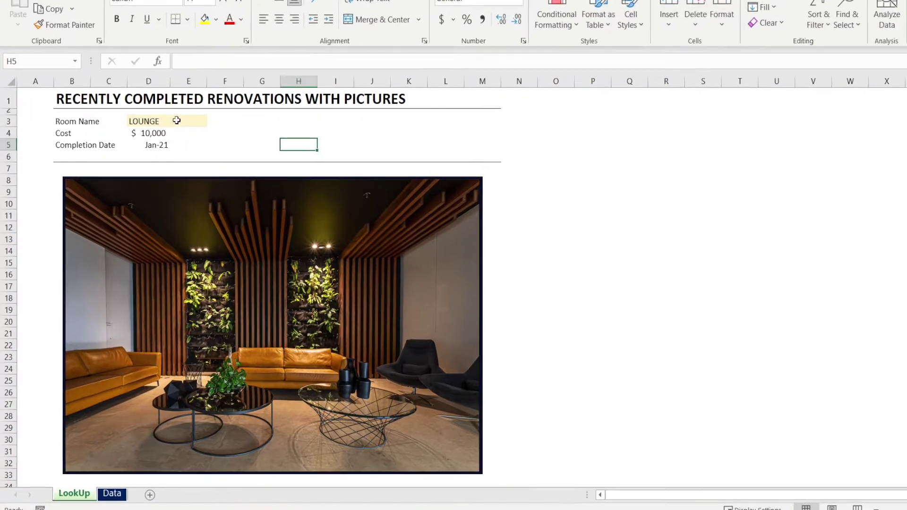
Pick RECEPTION, then OFFICE, then MEETING ROOM from the D3 Room Name dropdown.
click(175, 146)
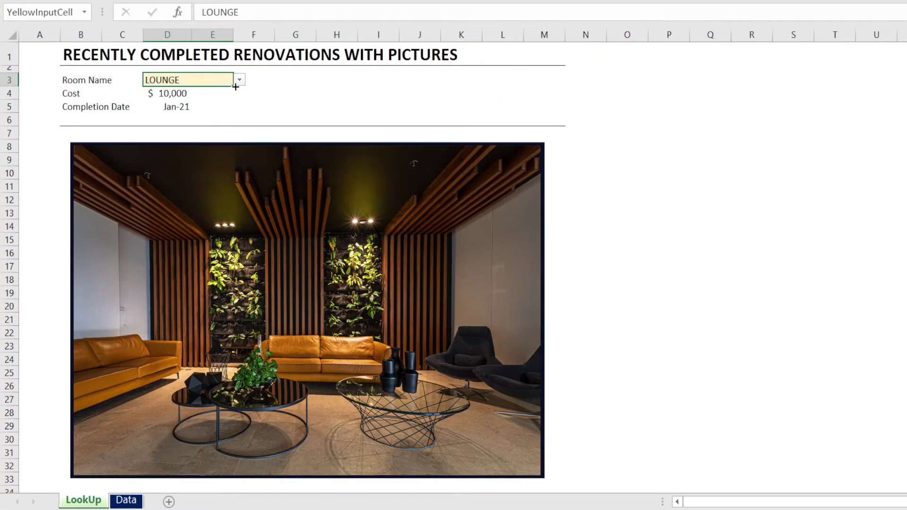
click(196, 145)
click(212, 109)
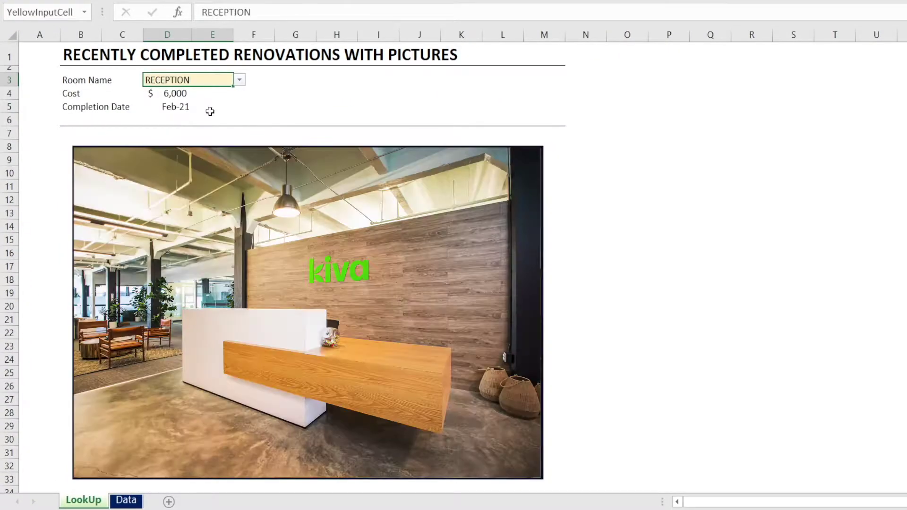
click(240, 80)
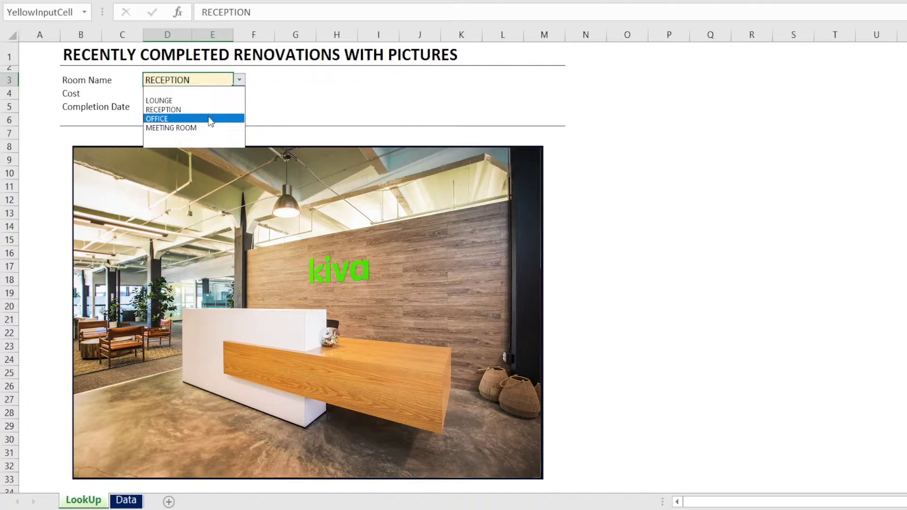
click(209, 120)
click(239, 80)
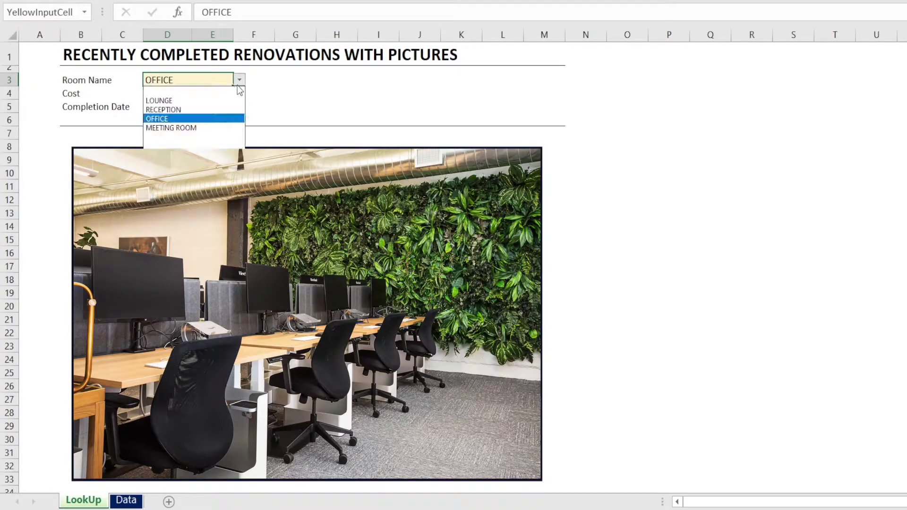
click(209, 128)
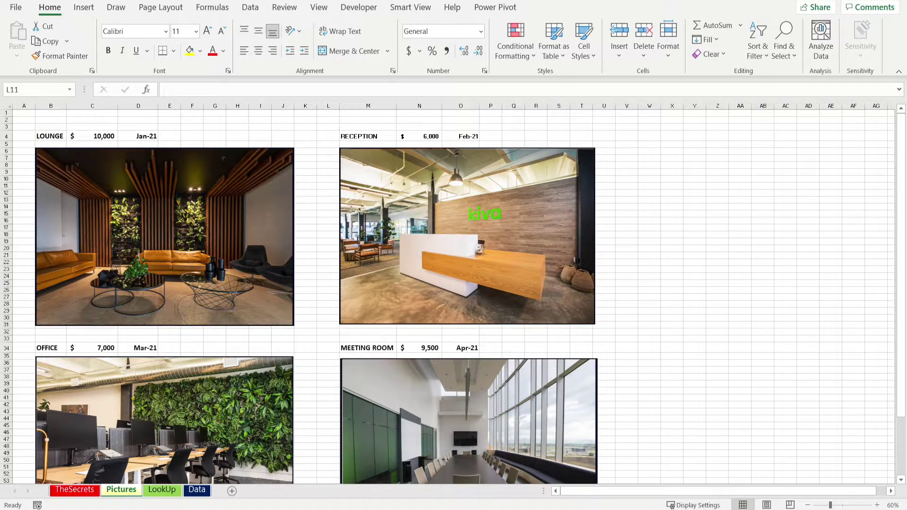
On the Data sheet, inspect room name B2, helper formula E2 (=B2) and red header E1.
click(197, 490)
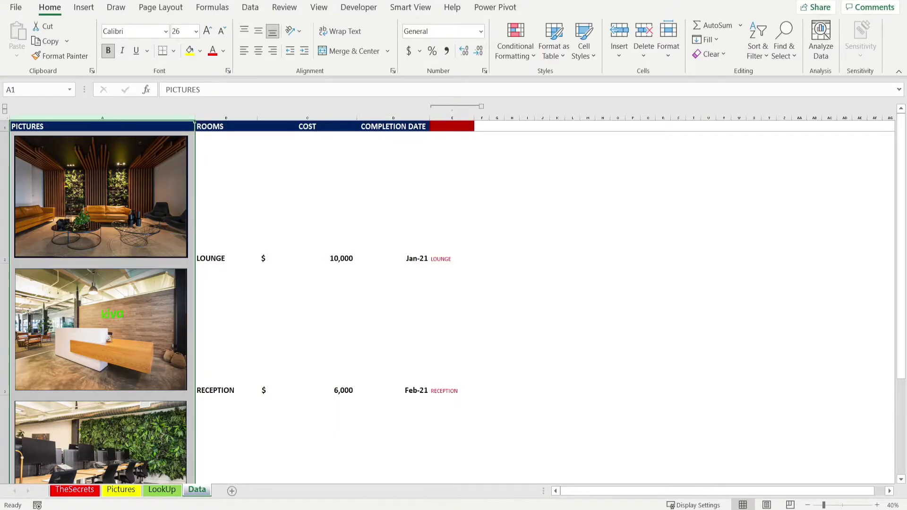
click(239, 195)
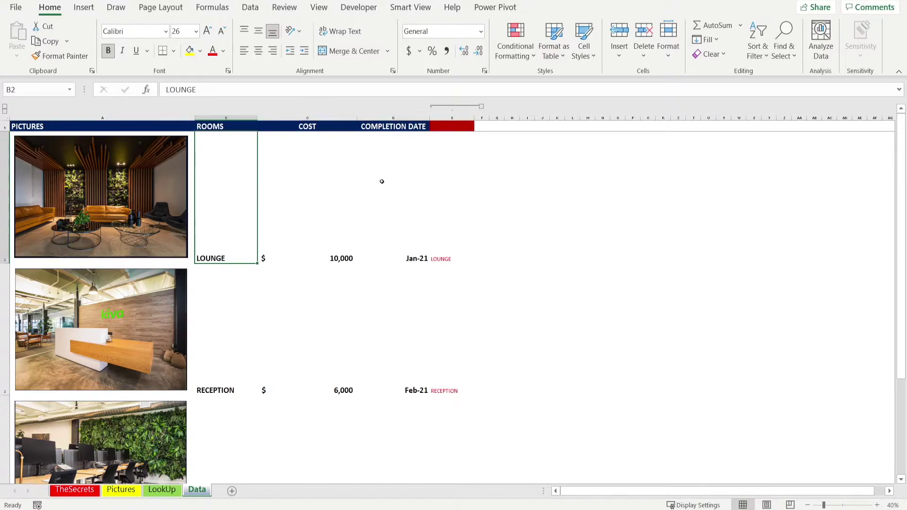
click(462, 155)
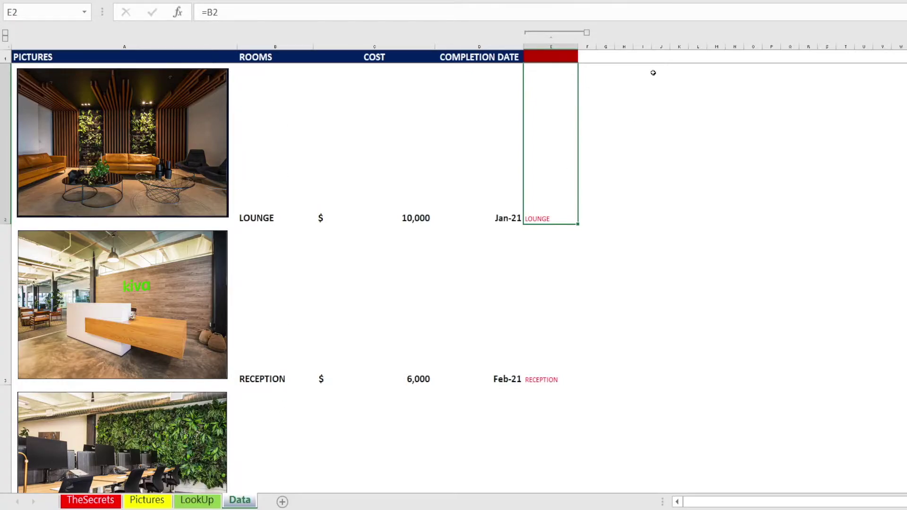
click(555, 56)
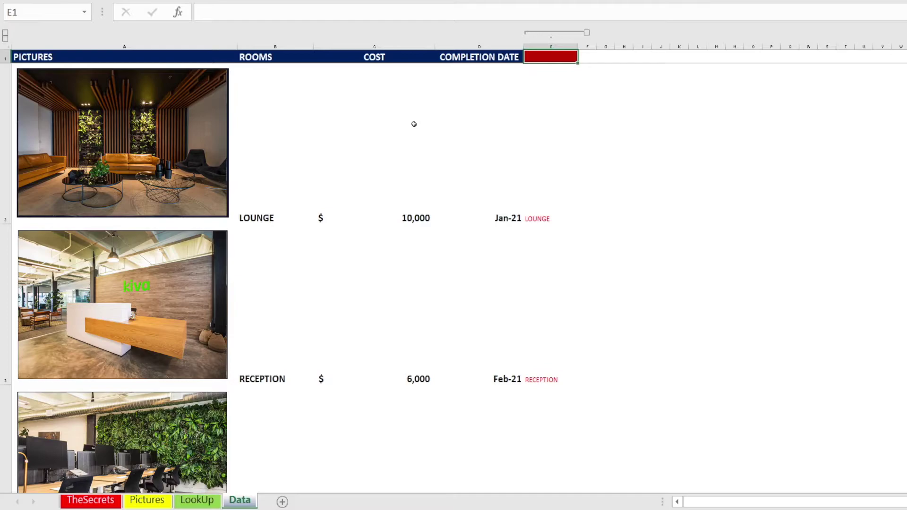
Name Data columns A, B and C as Pictures, Rooms and Costs via the Name Box.
click(155, 47)
click(39, 10)
text(Pictures)
key(Return)
click(264, 46)
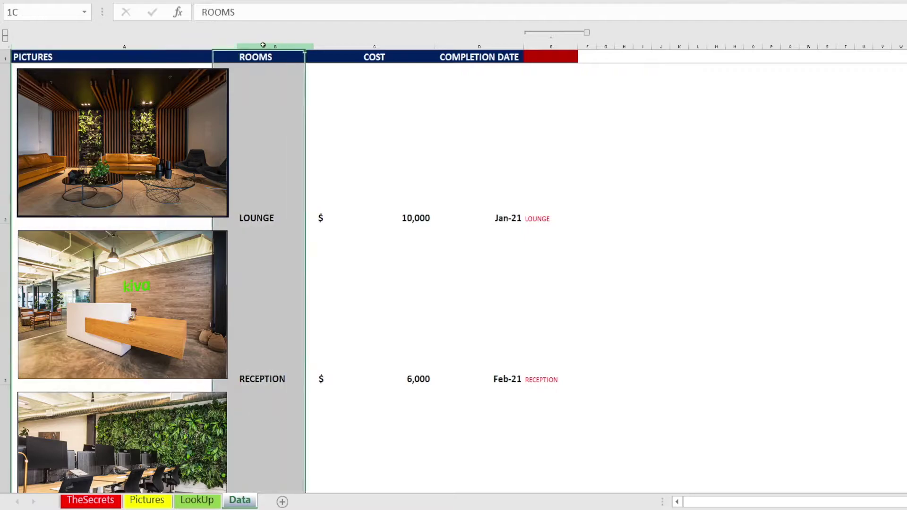
click(25, 11)
text(Rooms)
key(Return)
click(374, 46)
click(47, 19)
text(Costs)
key(Return)
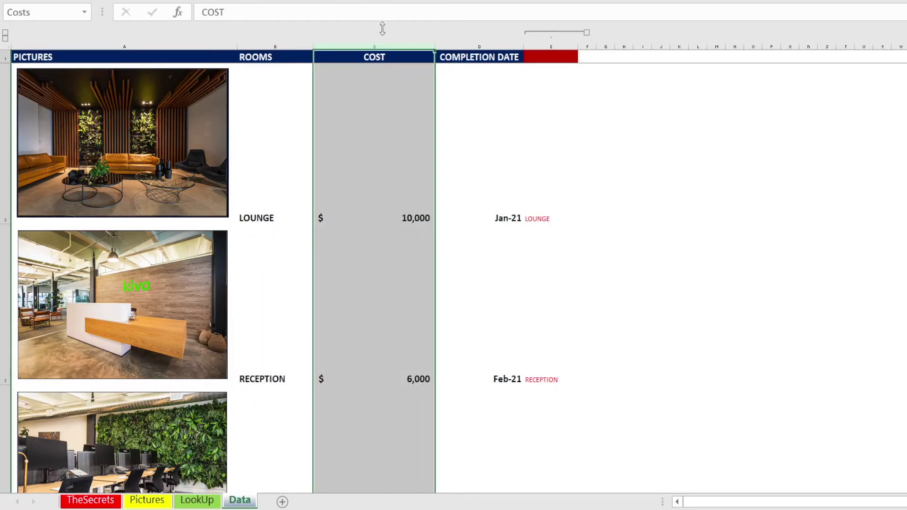
Name column D completion and the red-headed helper column E RoomNames.
click(478, 46)
click(57, 9)
text(completion)
key(Return)
click(540, 46)
click(60, 11)
text(RoomNames)
key(Return)
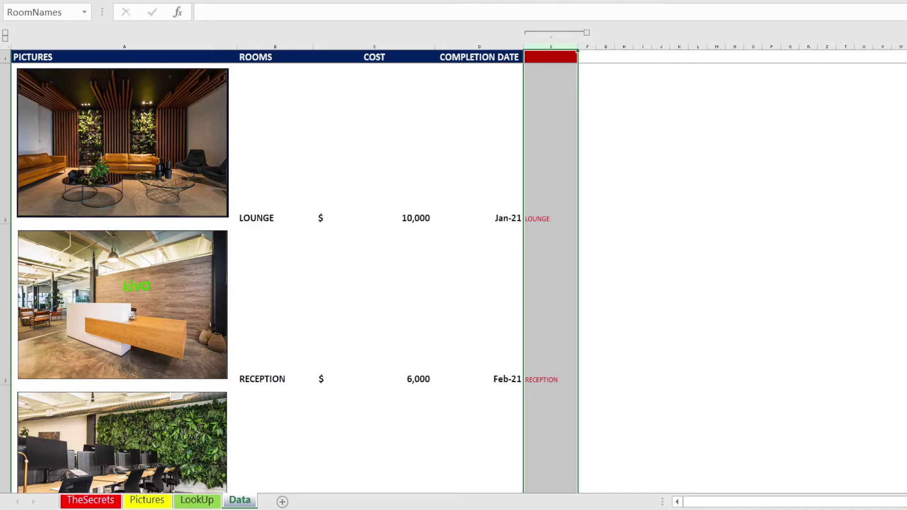
Give LookUp cell D3 List data validation sourced from Data column E (=RoomNames).
click(197, 500)
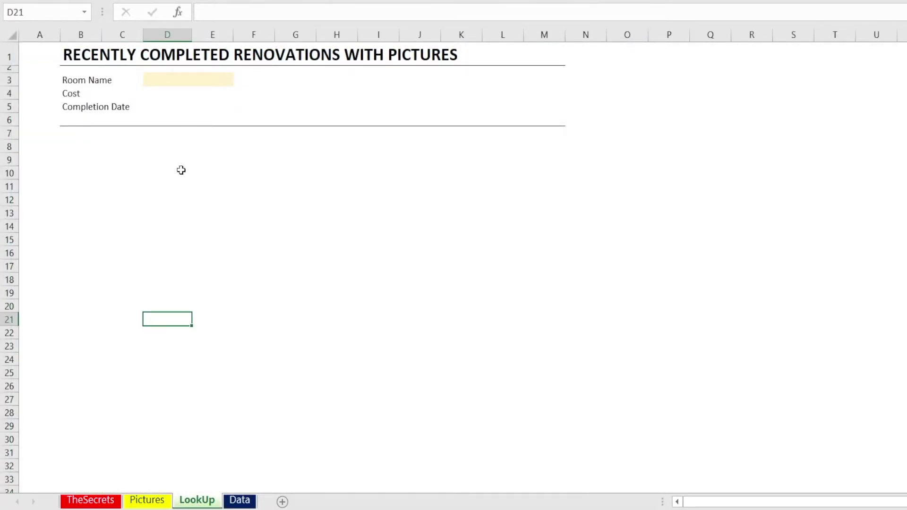
click(163, 79)
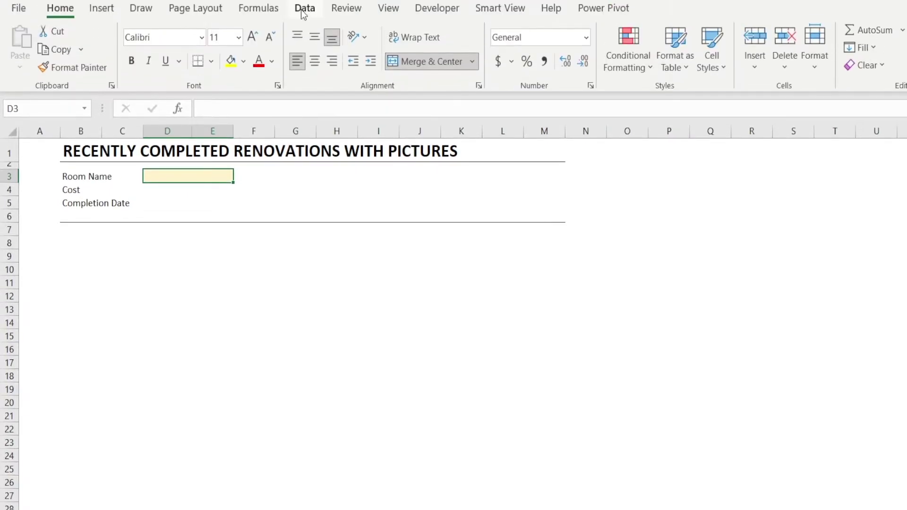
click(303, 8)
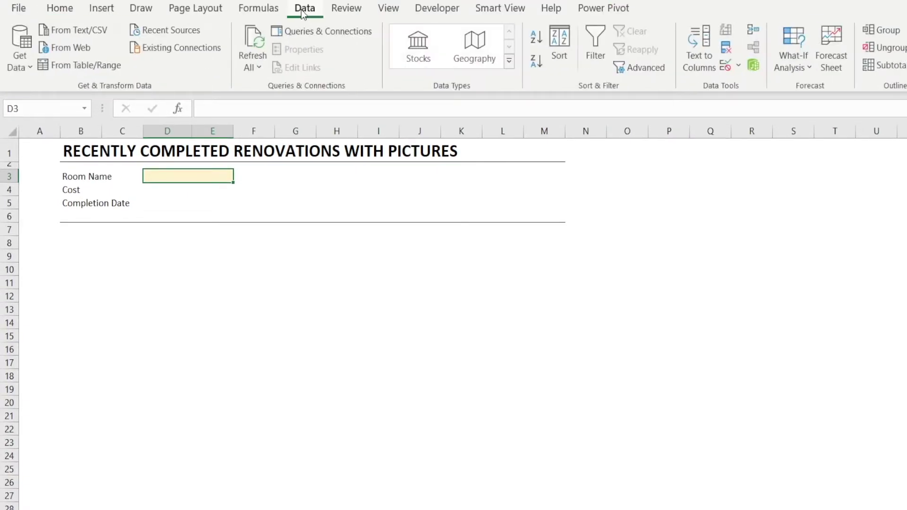
click(726, 66)
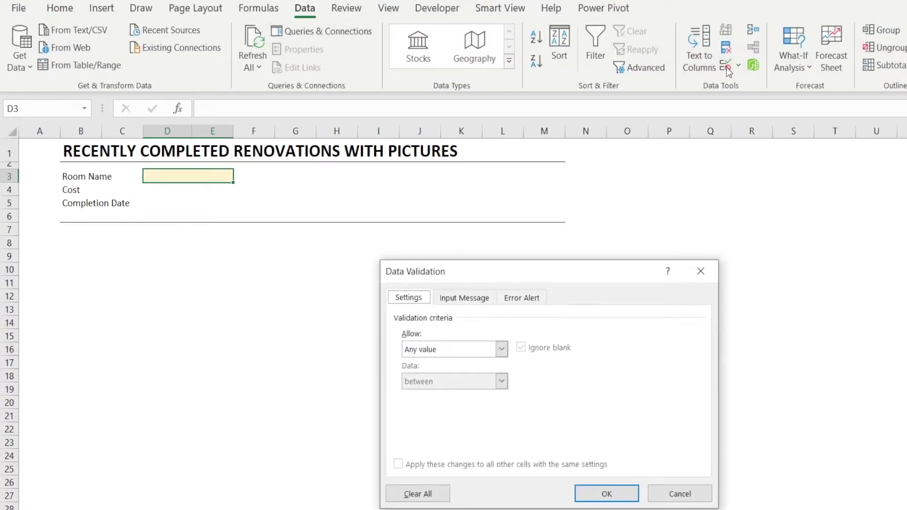
click(501, 349)
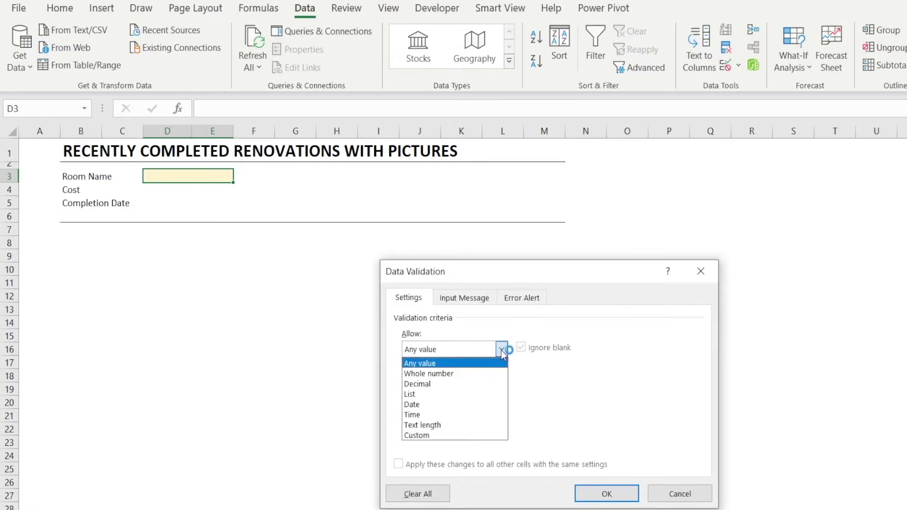
click(453, 396)
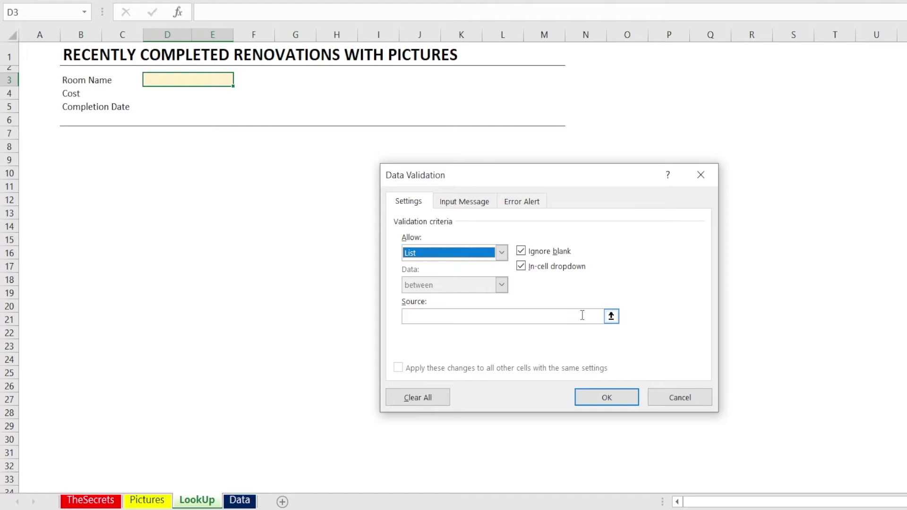
click(611, 317)
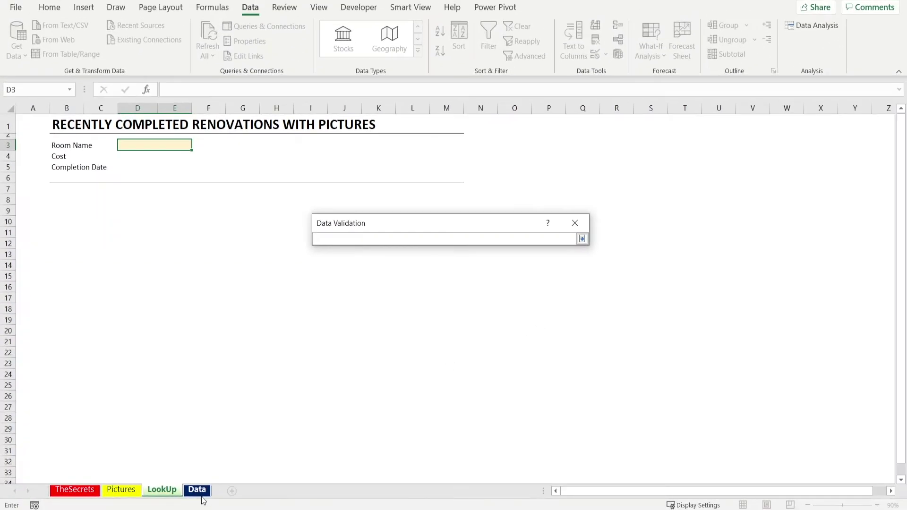
click(239, 500)
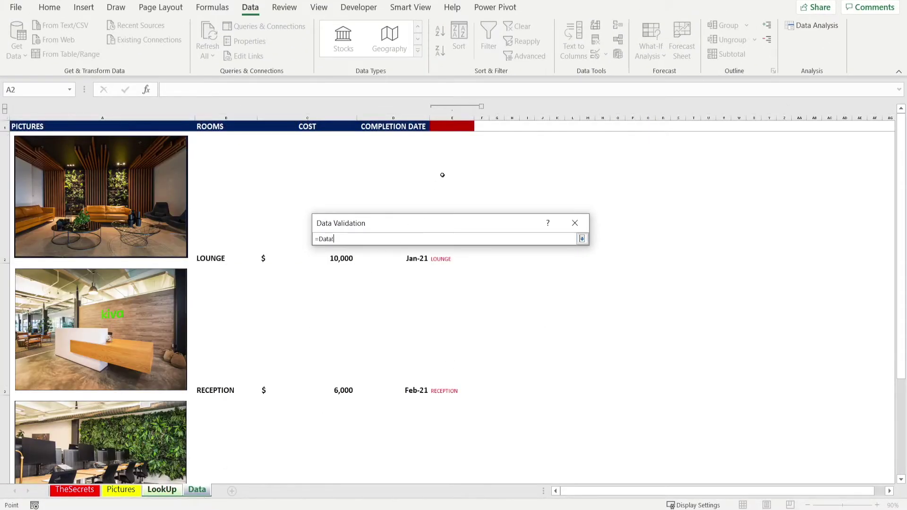
click(453, 118)
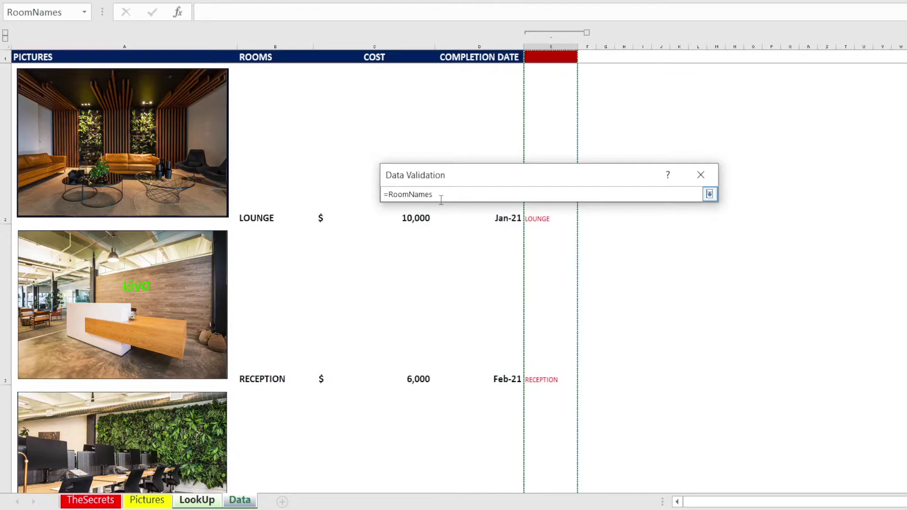
key(Return)
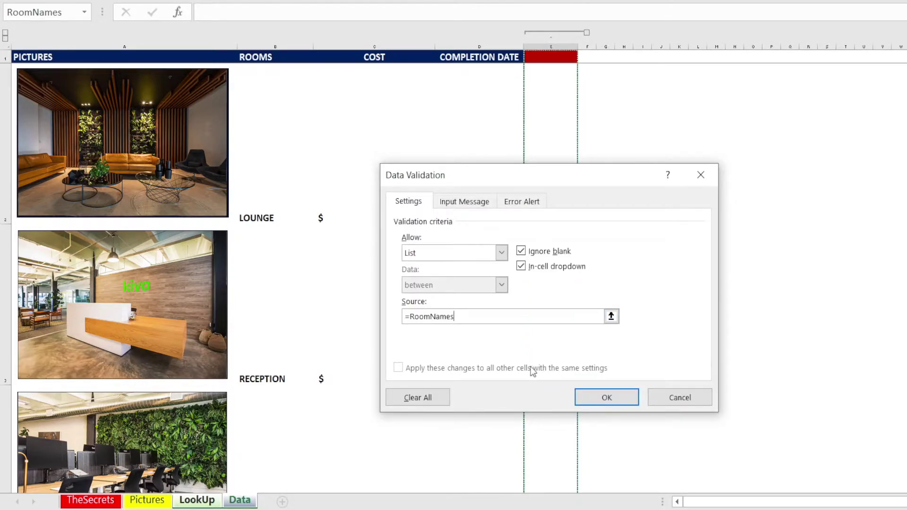
click(614, 397)
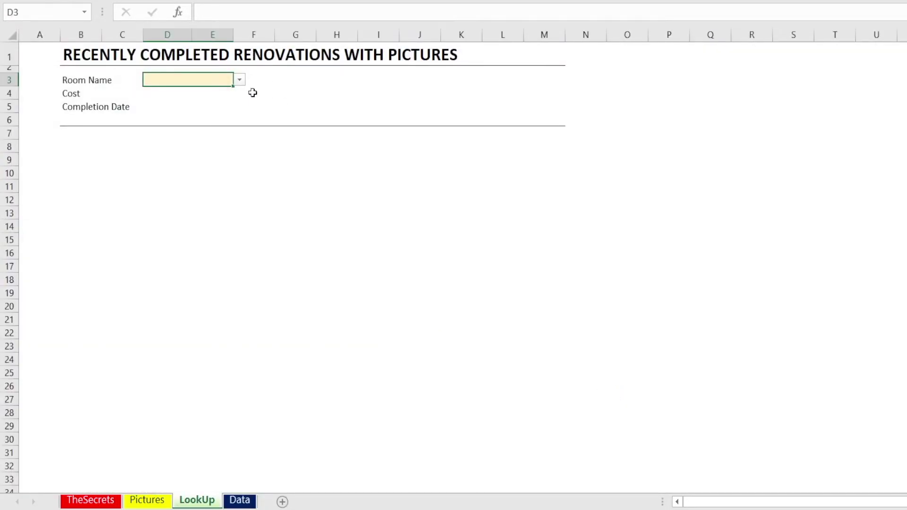
Choose LOUNGE from the D3 dropdown and check the Cost and Completion Date cells D4 and D5.
click(239, 80)
click(222, 102)
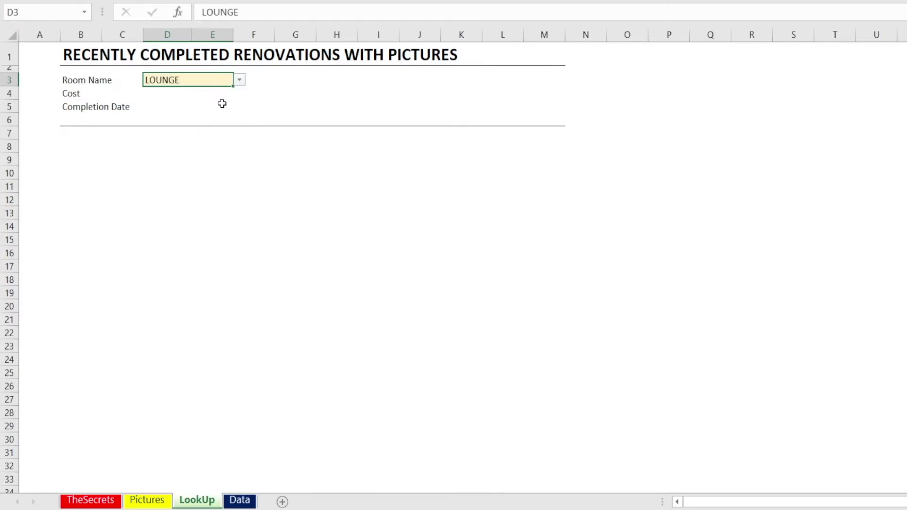
click(217, 101)
click(168, 94)
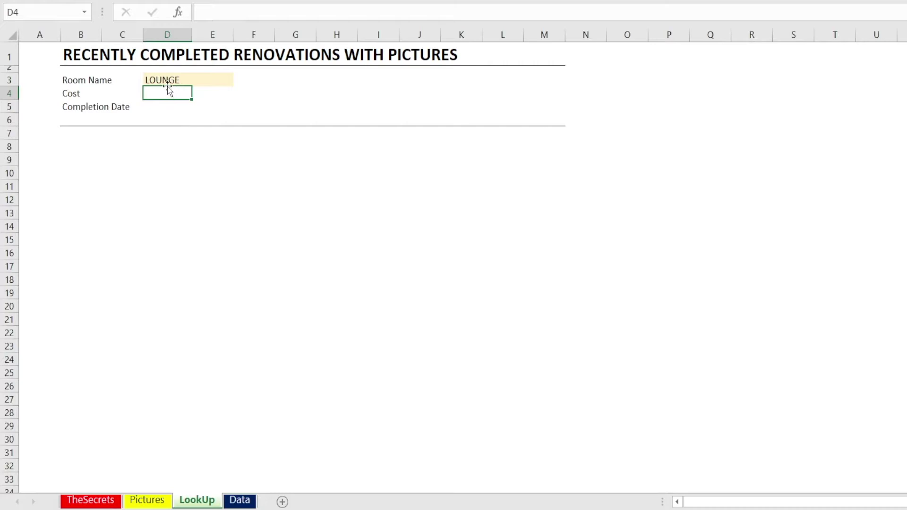
click(161, 108)
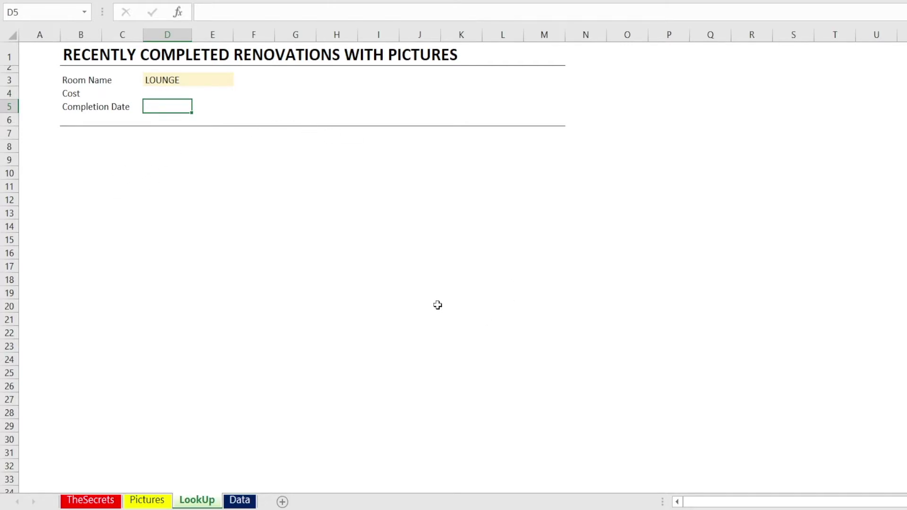
Name the Room Name cell D3 Input using the Name Box.
click(163, 81)
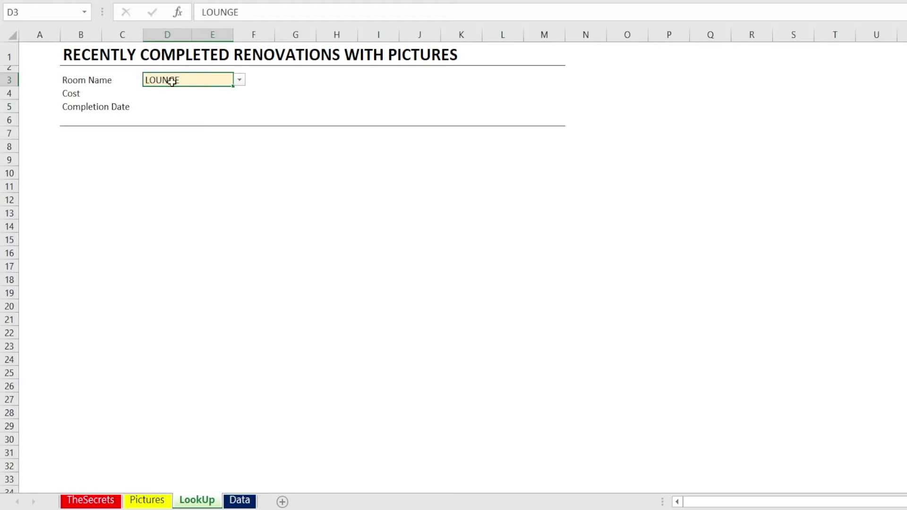
click(34, 14)
text(Input)
key(Return)
key(Return)
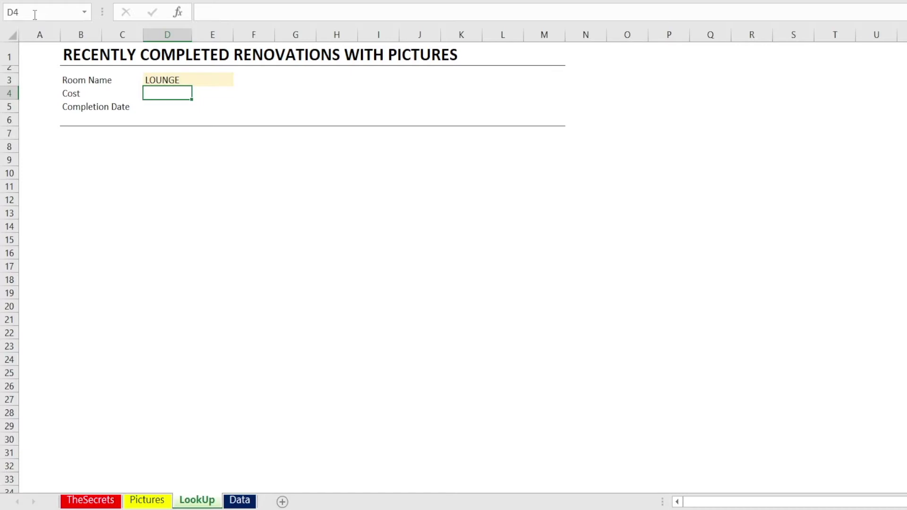
Build =XLOOKUP(Input,Rooms,Costs) in Cost cell D4, picking Data columns B and C.
text(=xlookup()
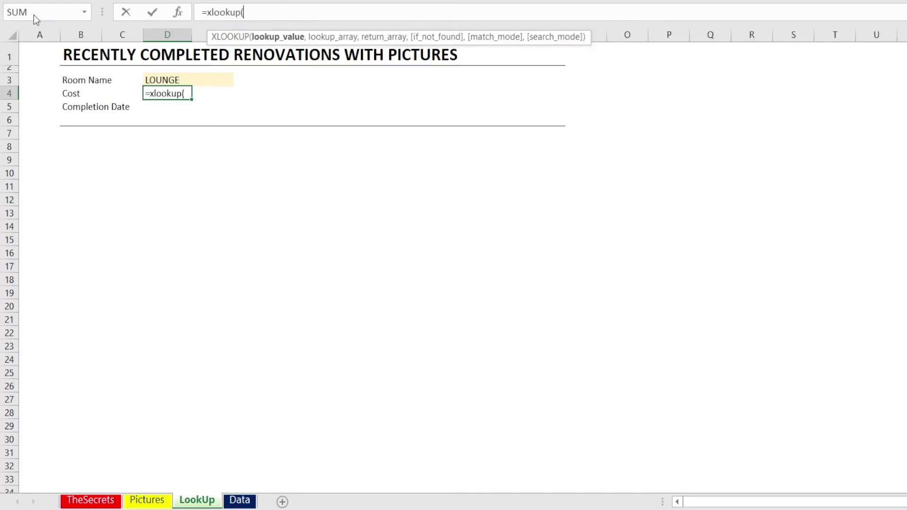
key(Up)
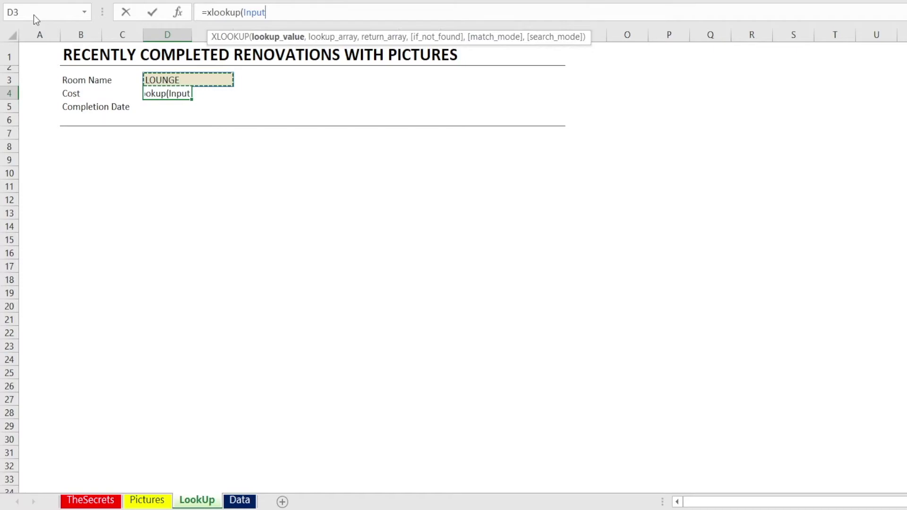
text(,)
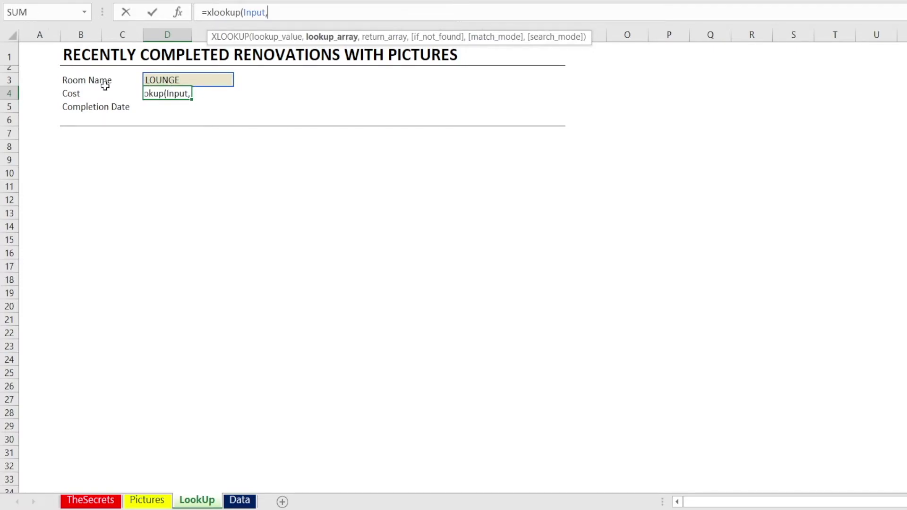
click(239, 500)
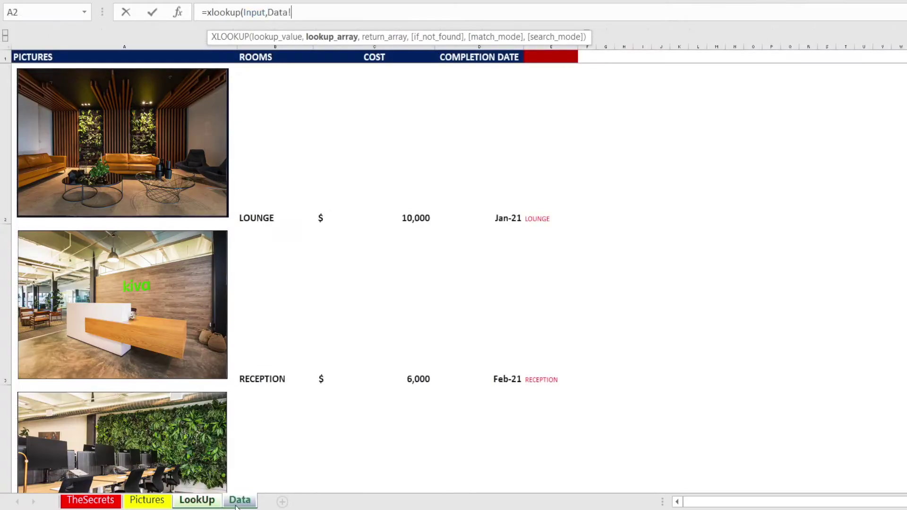
click(252, 46)
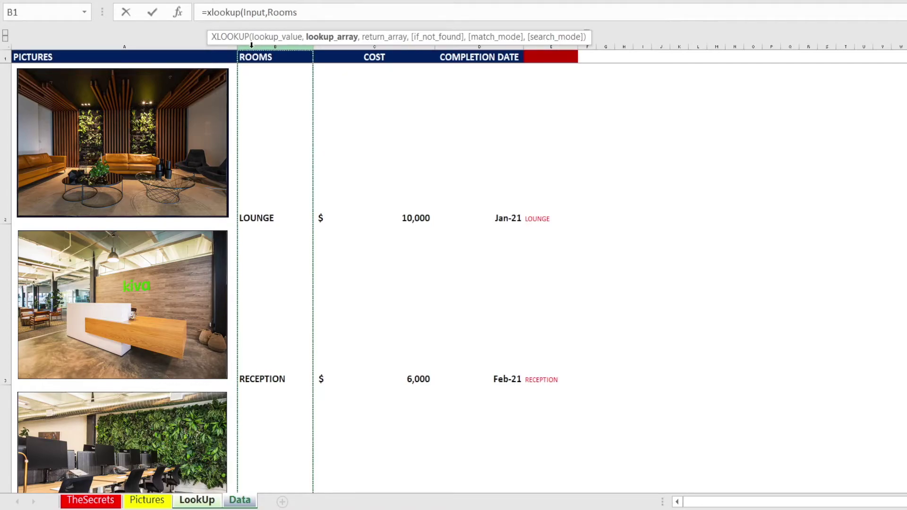
text(,)
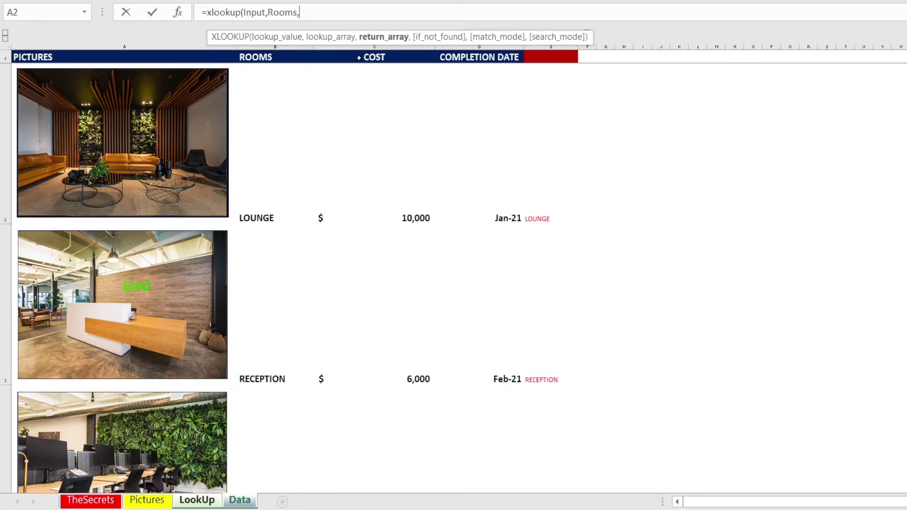
click(350, 49)
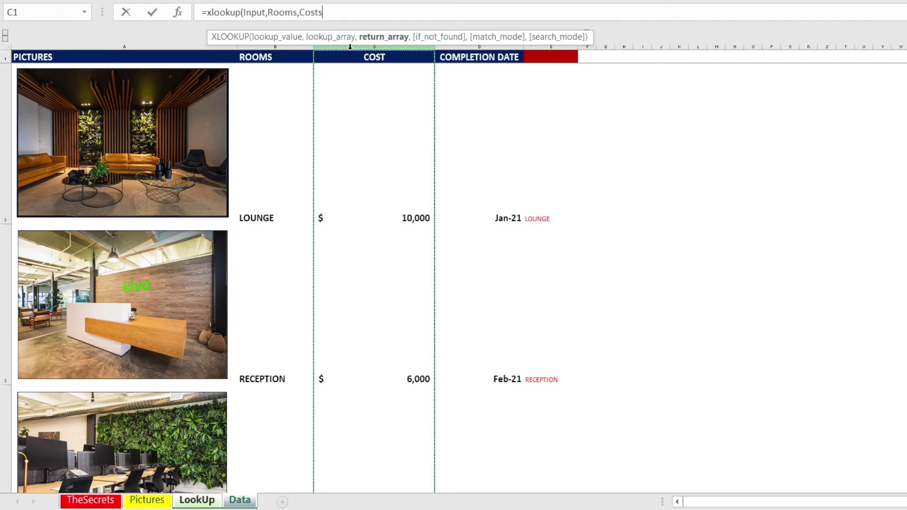
Finish the cost formula, then enter =XLOOKUP(Input,Rooms,completion) in D5, showing Jan-21.
text())
key(Return)
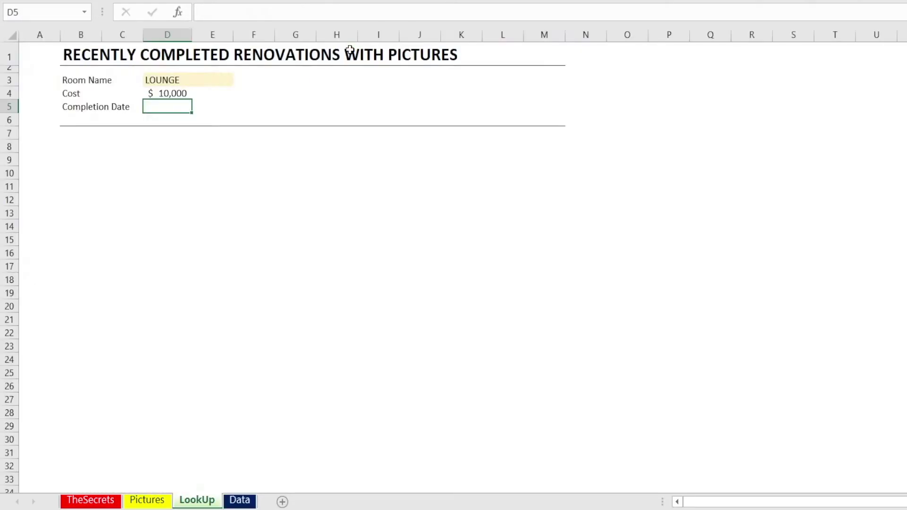
text(=xlooku)
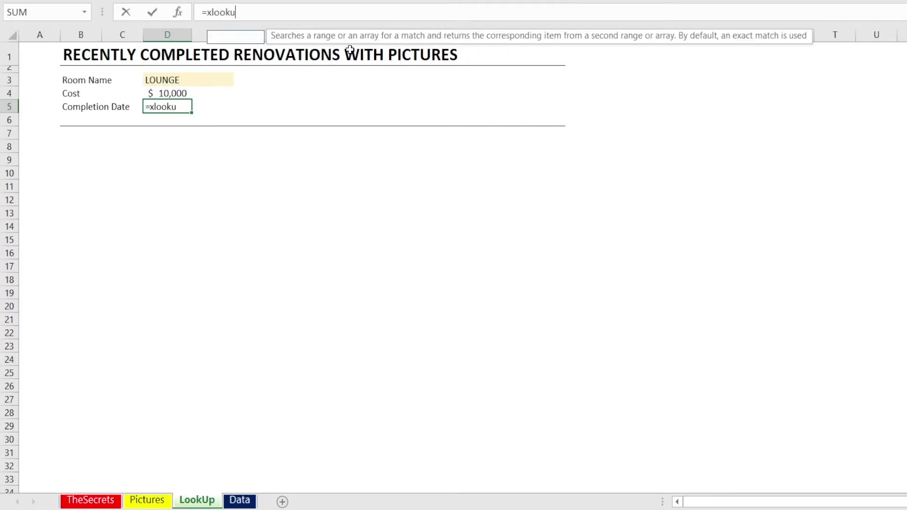
text(p(Input,)
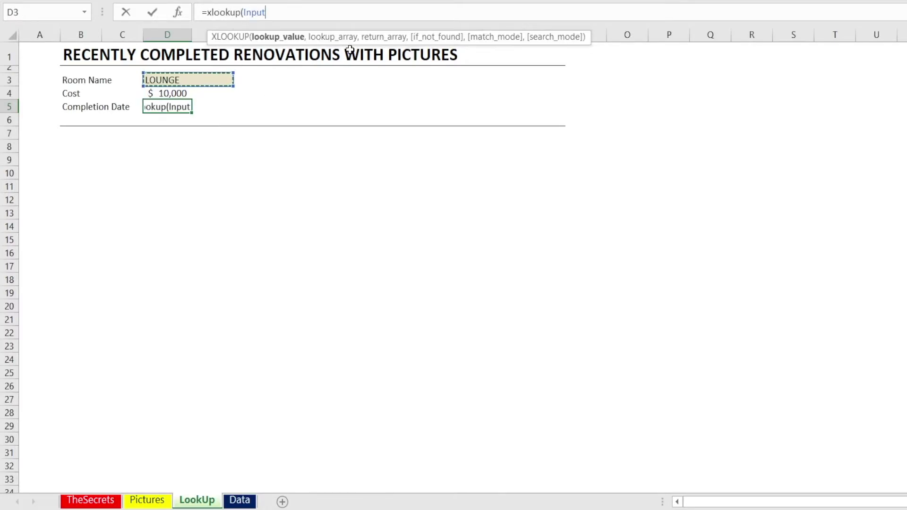
click(240, 500)
click(274, 46)
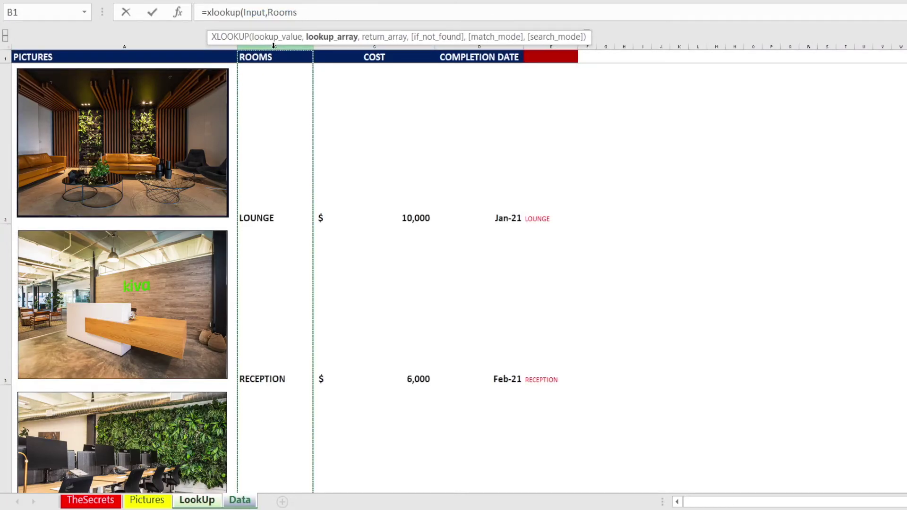
text(,)
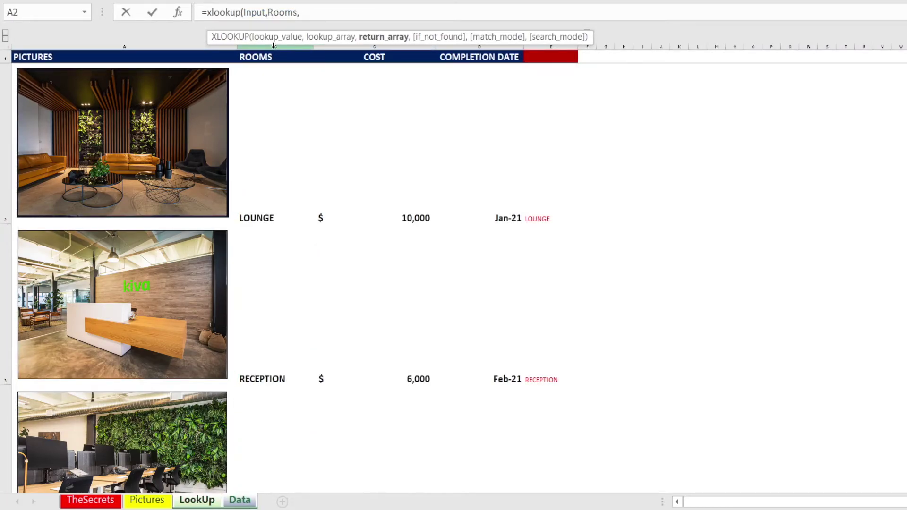
click(450, 46)
text())
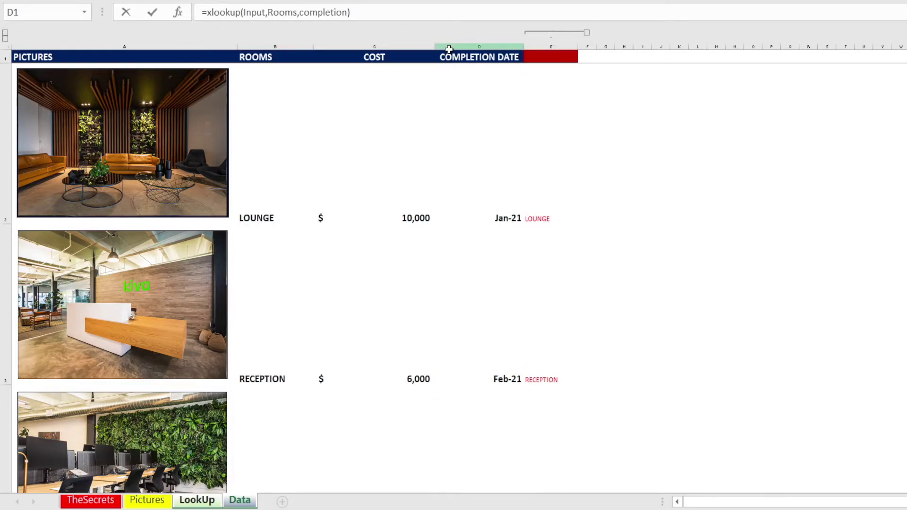
key(Return)
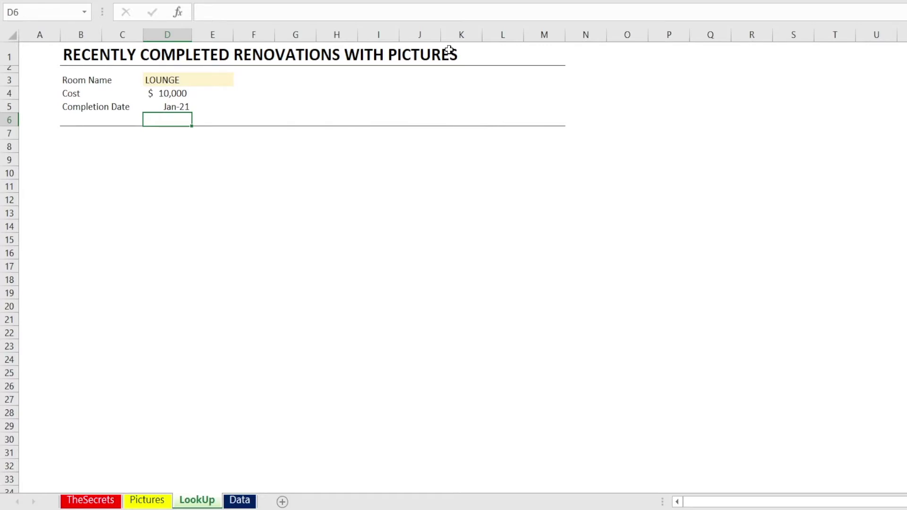
Enter =XLOOKUP(Input,Rooms,Pictures) in D6 using Data columns B and A; it displays 0.
click(236, 501)
text(=xlook)
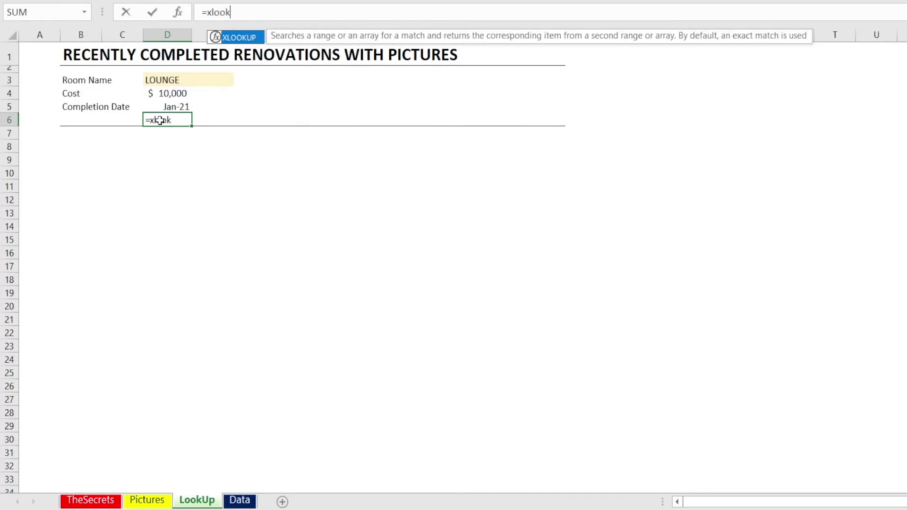
text(up()
key(Up)
key(Up)
key(Up)
text(,)
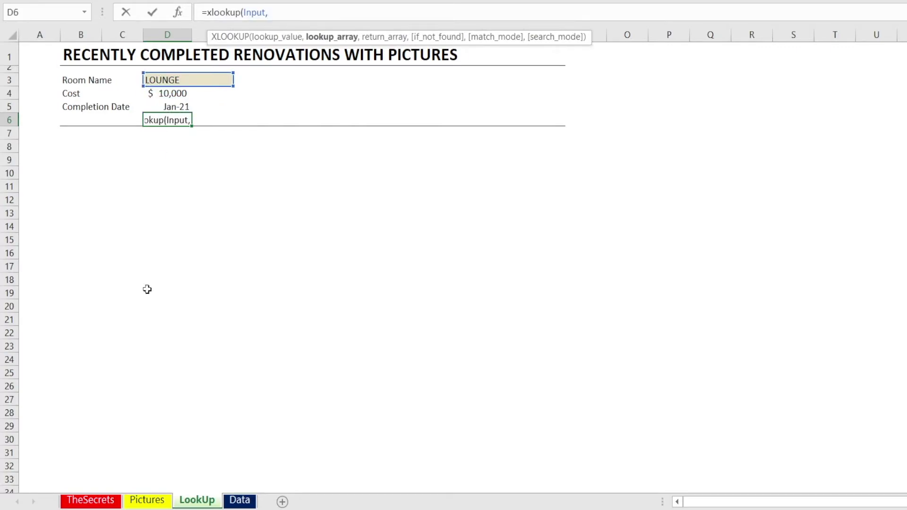
click(240, 501)
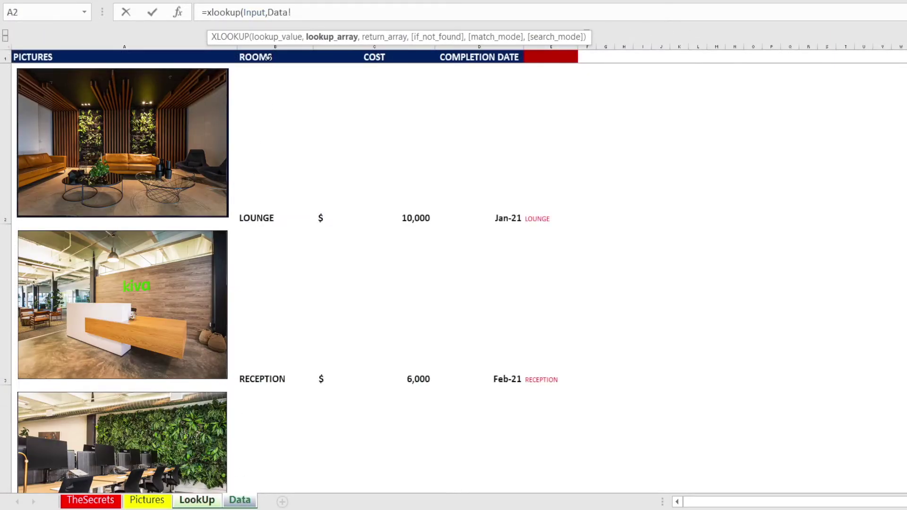
click(255, 46)
text(,)
click(114, 43)
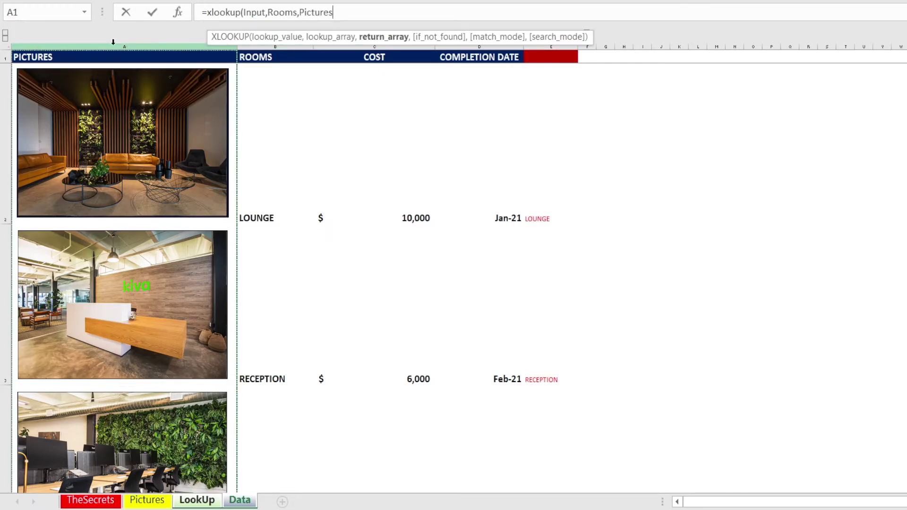
text())
key(Return)
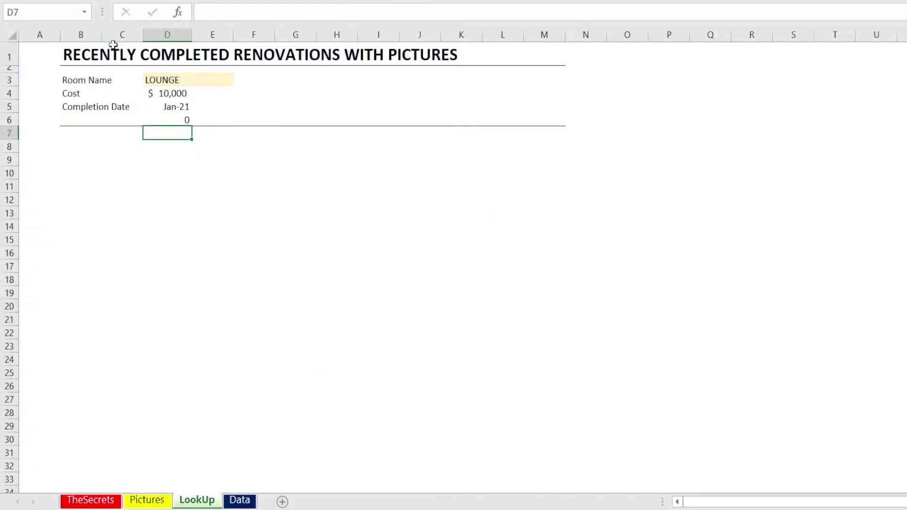
key(Up)
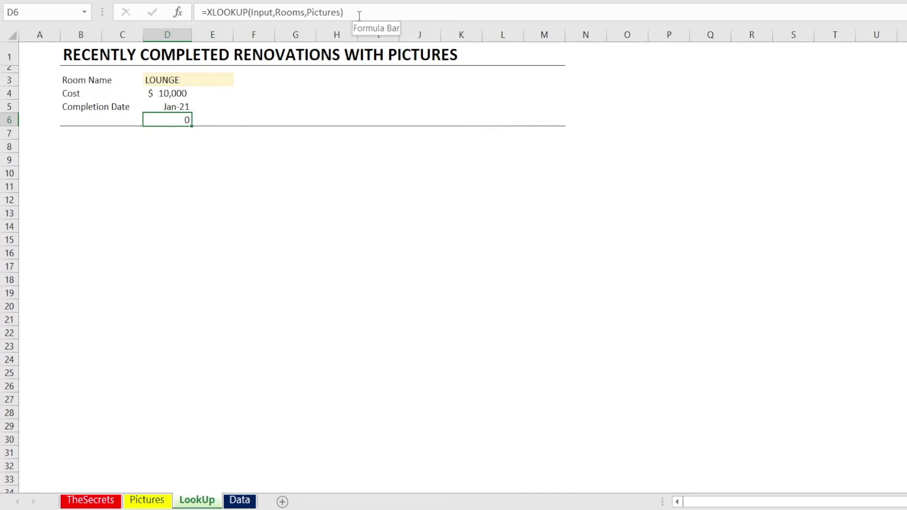
Copy D6's formula and define workbook name PicXLookup as =XLOOKUP(Input,Rooms,Pictures).
drag(359, 16, 193, 16)
key(ctrl+c)
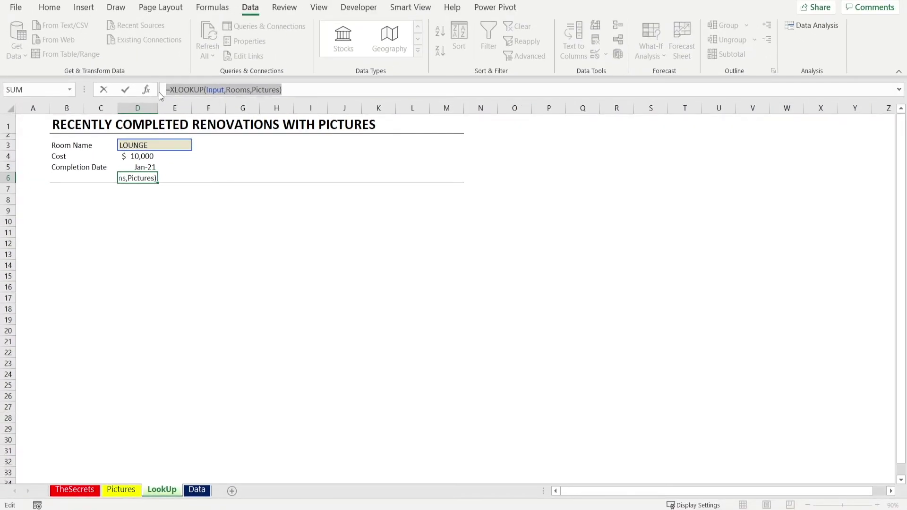
key(Escape)
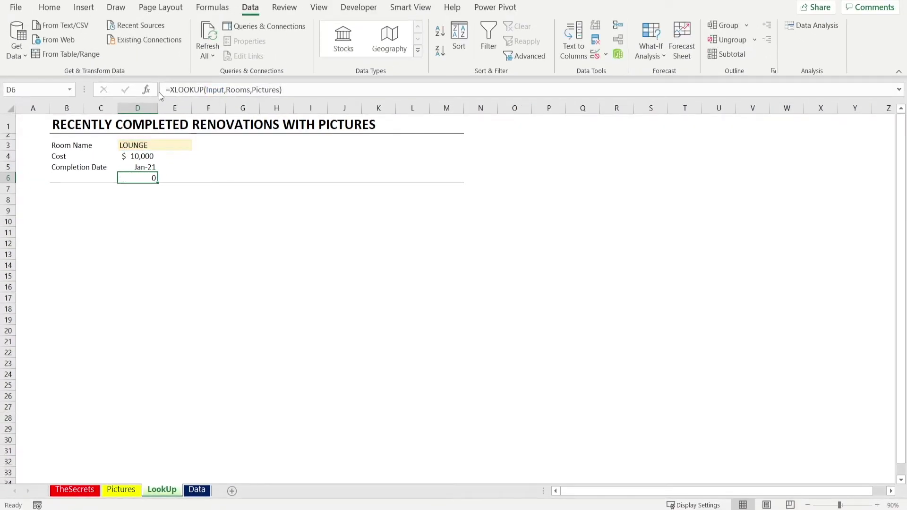
click(220, 9)
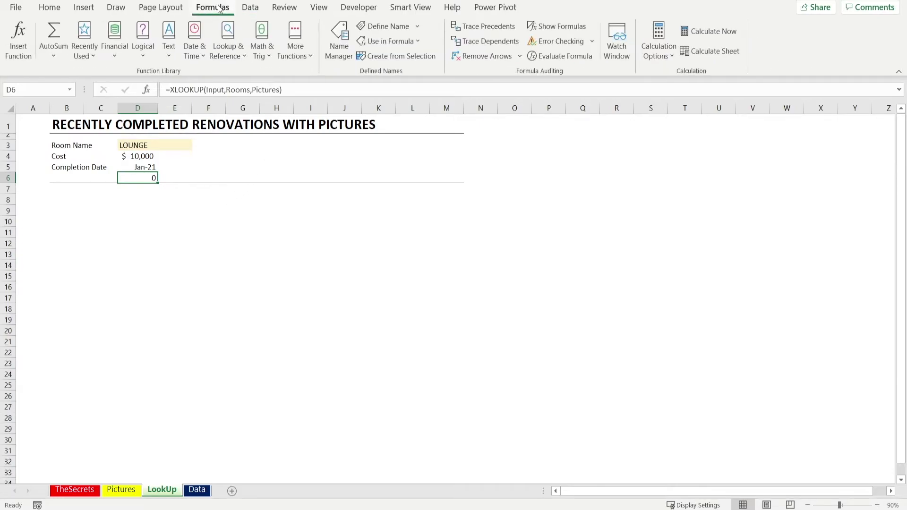
click(334, 47)
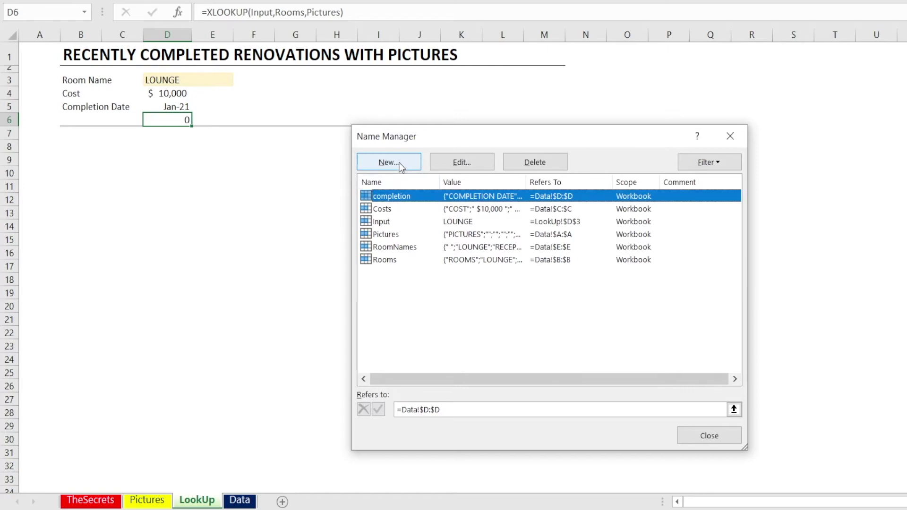
click(399, 162)
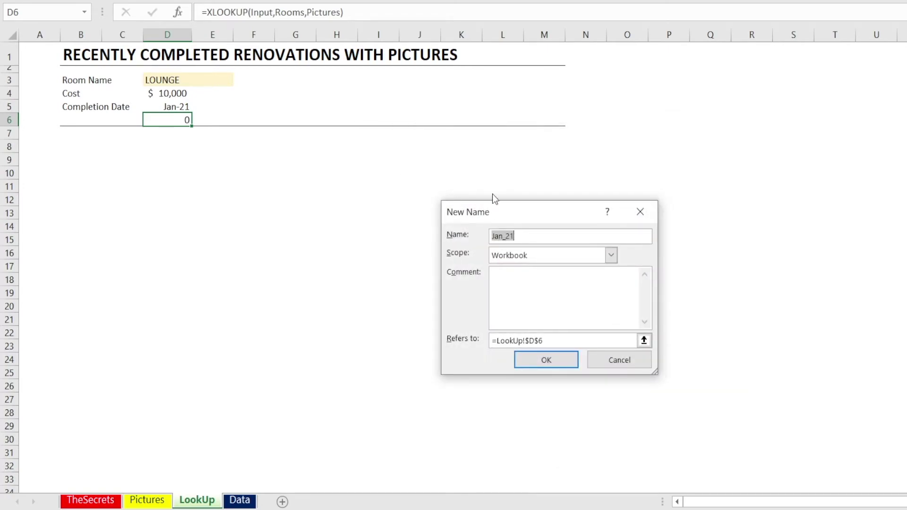
text(PicXLookup)
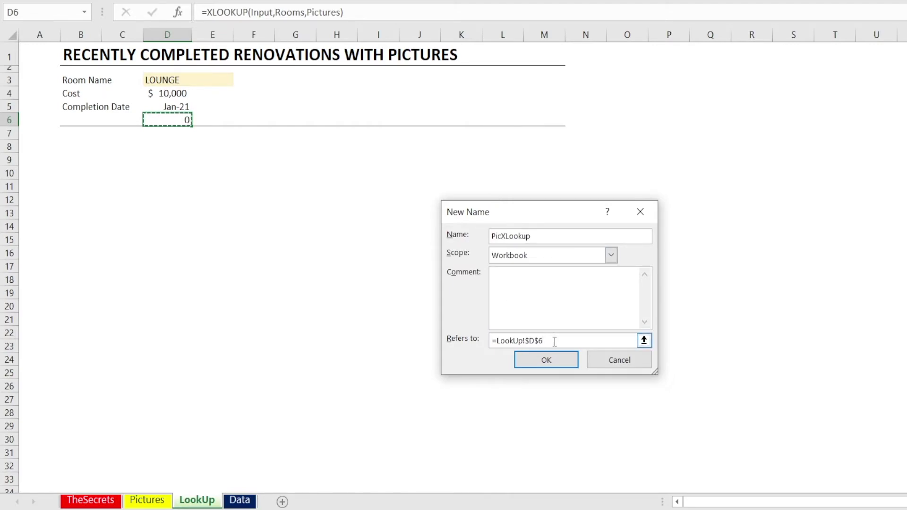
drag(548, 340, 492, 341)
key(ctrl+v)
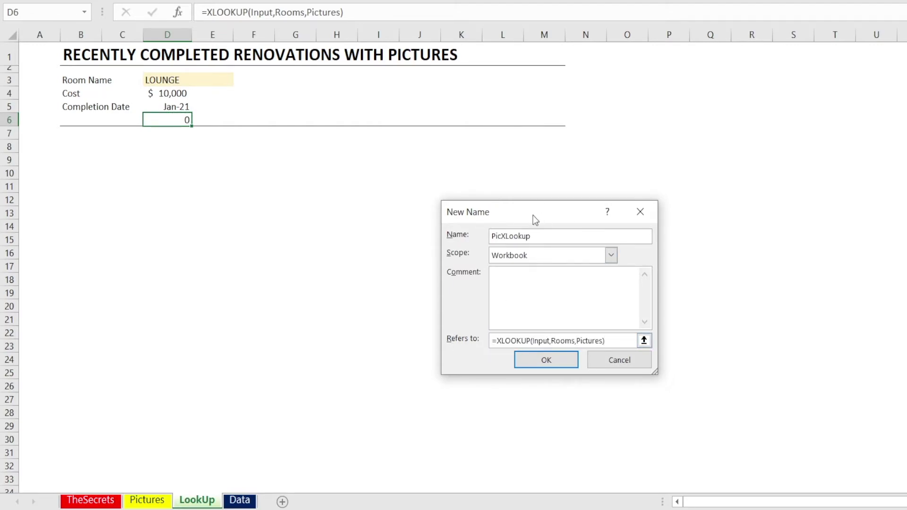
drag(533, 216, 357, 142)
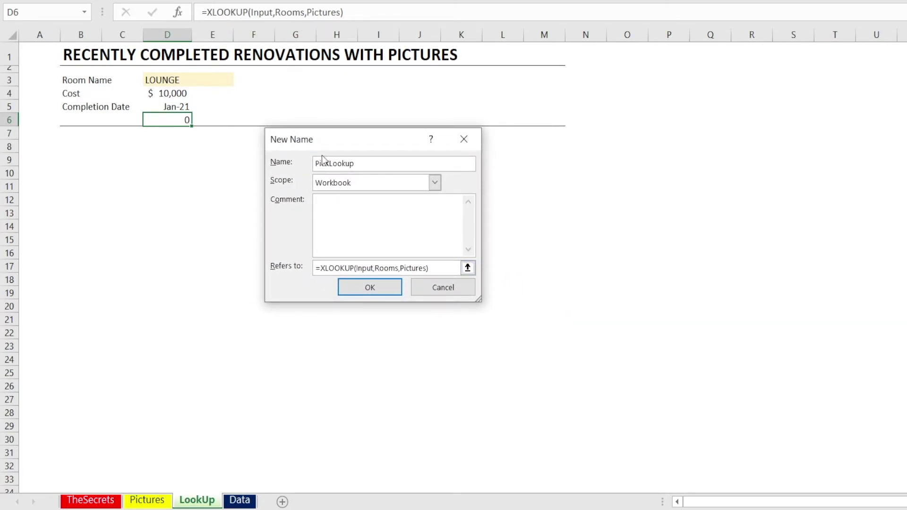
click(378, 295)
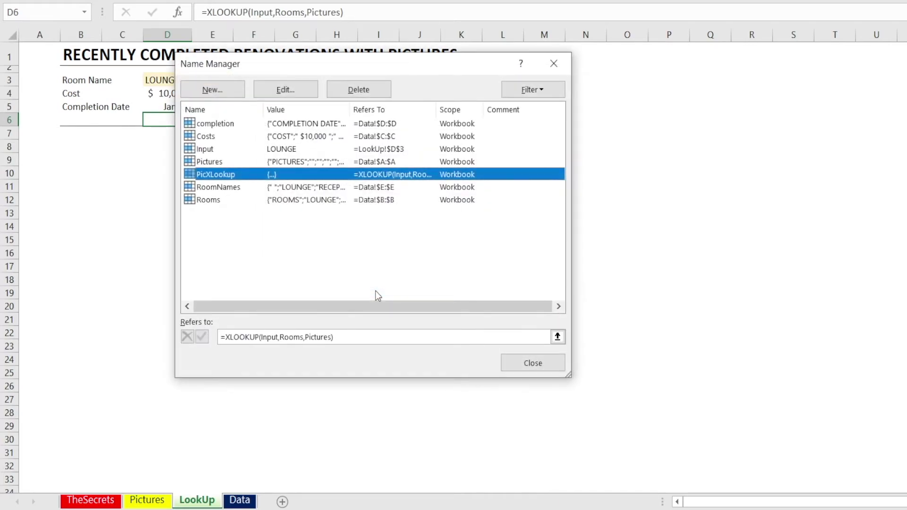
click(532, 362)
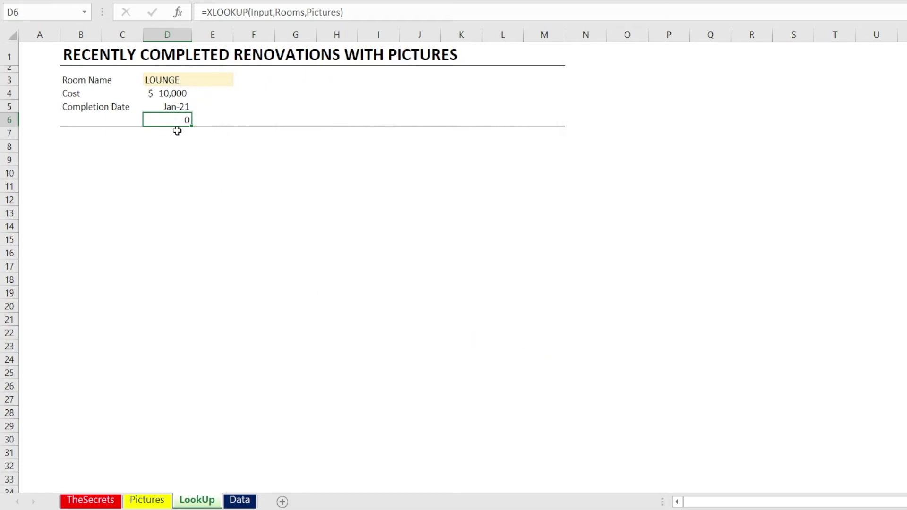
Clear D6's formula and reopen the Name Manager to review the seven names.
key(Delete)
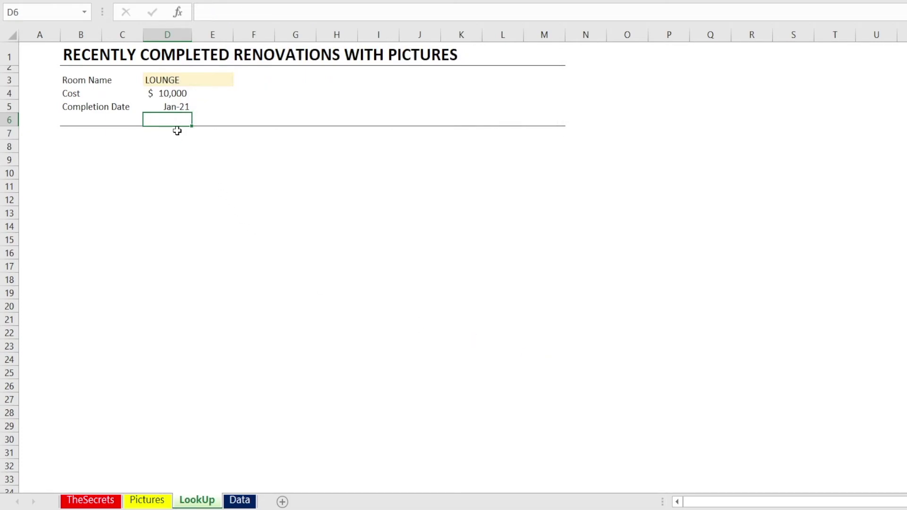
click(340, 40)
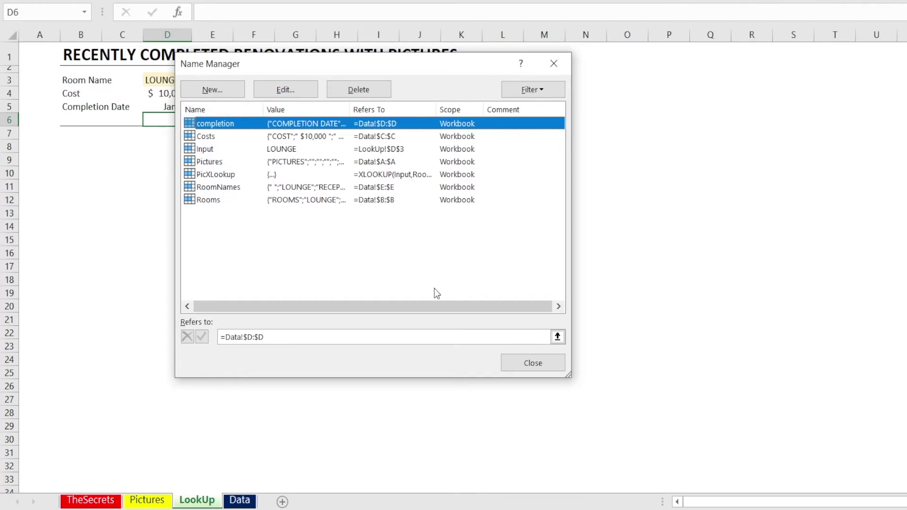
Paste the lounge picture from the Data sheet at C8 on LookUp, just below the details.
click(512, 363)
click(111, 142)
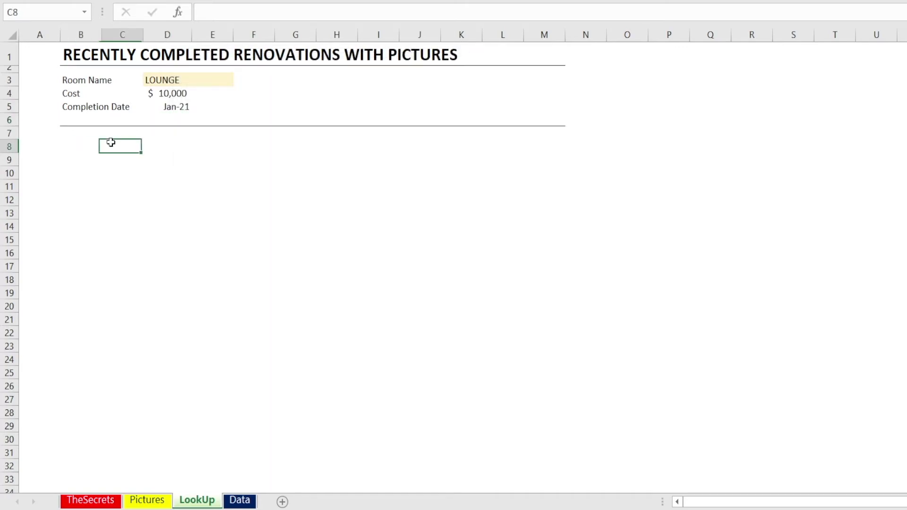
click(238, 500)
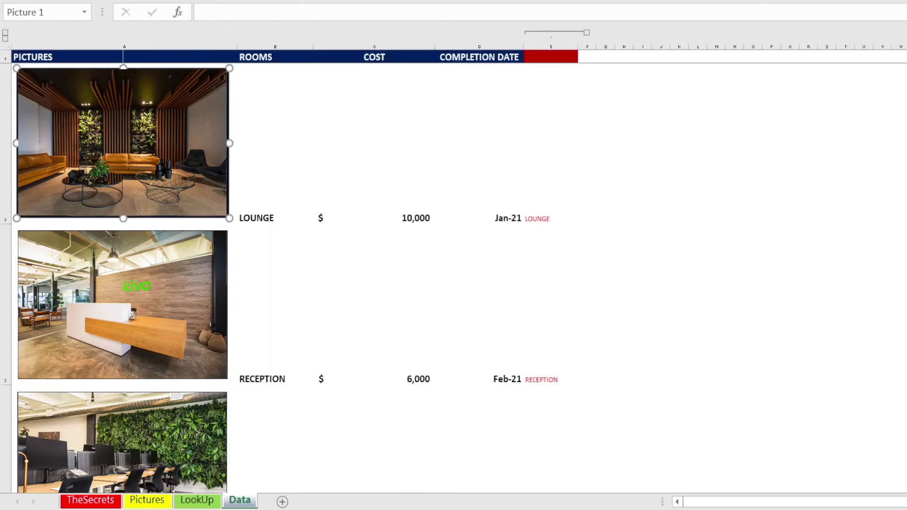
click(197, 500)
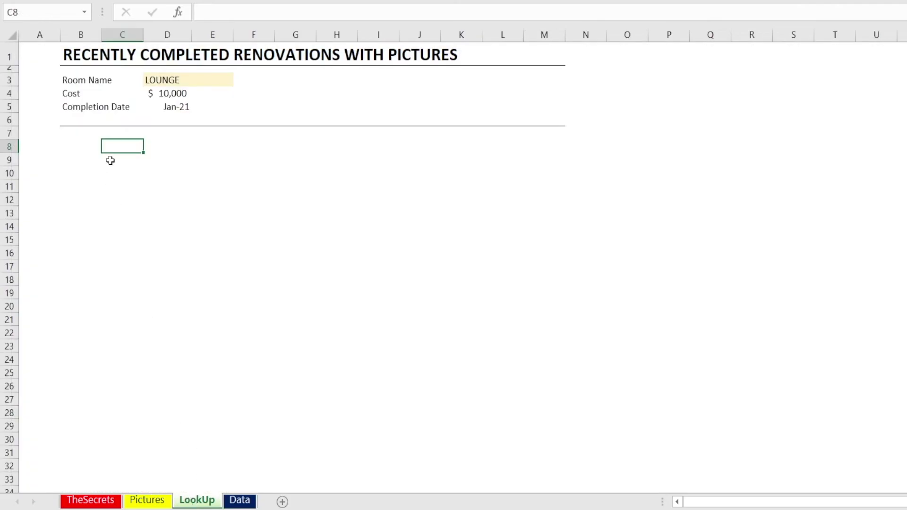
key(ctrl+v)
drag(331, 283, 310, 287)
Link the pasted picture to the formula =PicXLookup.
click(210, 14)
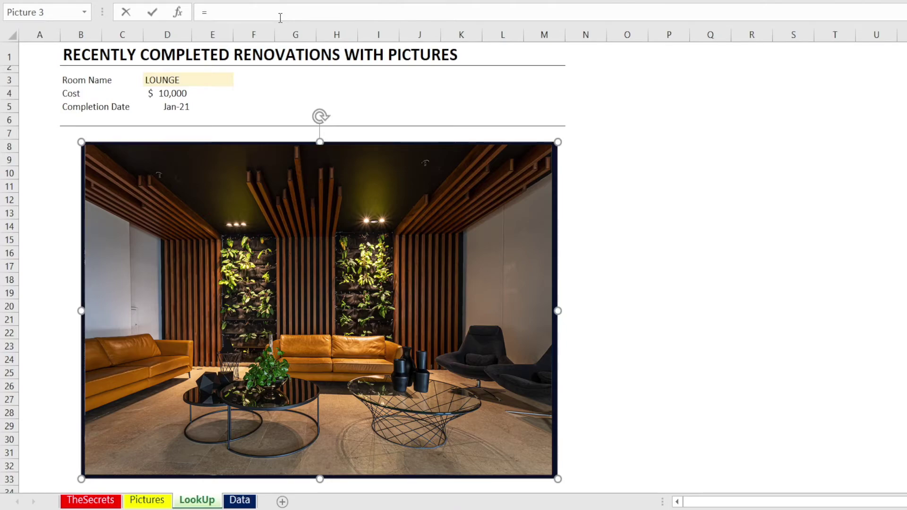
text(=Pic)
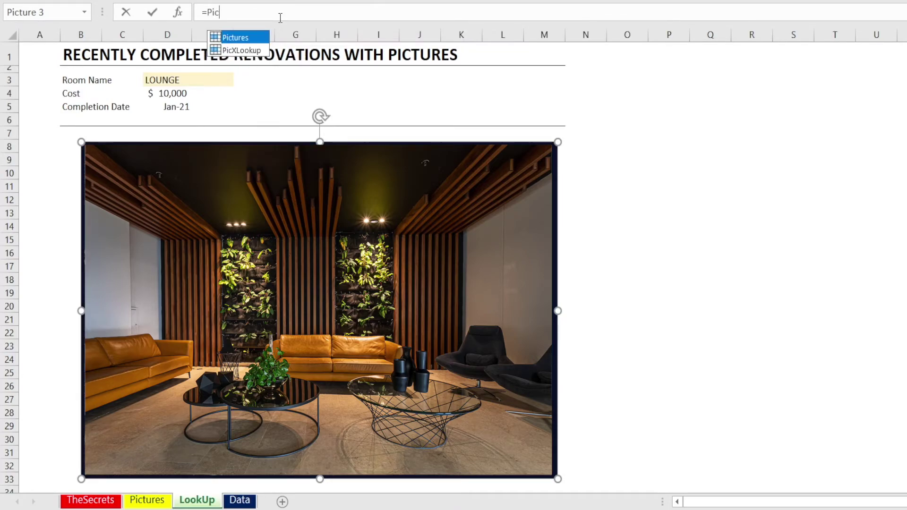
text(X)
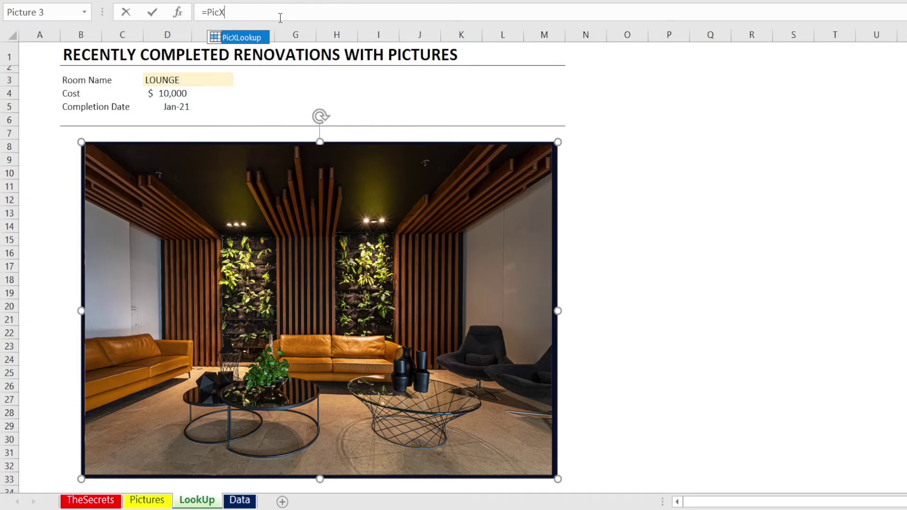
text(Lookup)
key(Return)
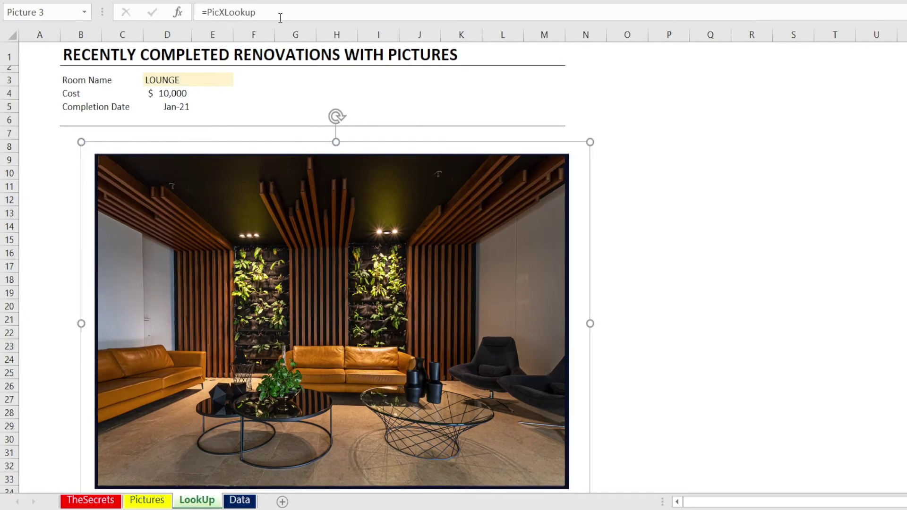
click(56, 157)
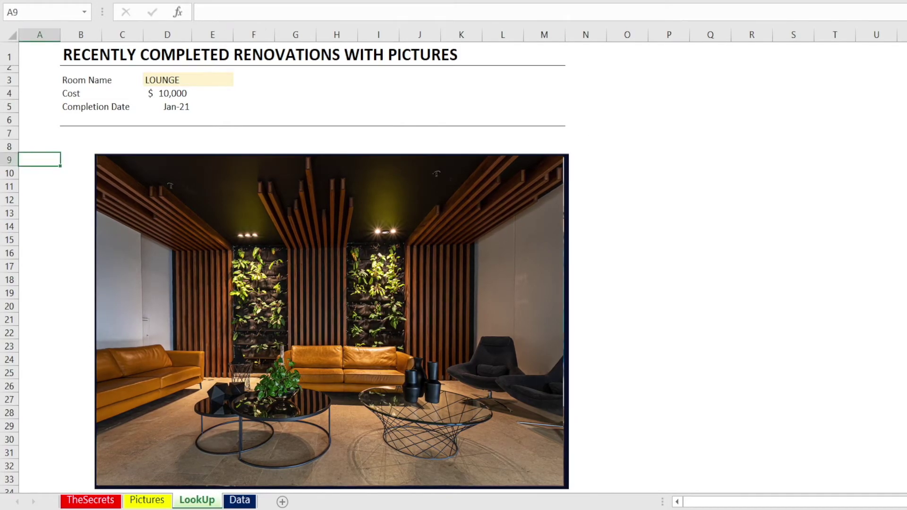
Switch the D3 room through RECEPTION and OFFICE, ending on MEETING ROOM.
drag(331, 307, 317, 296)
click(172, 79)
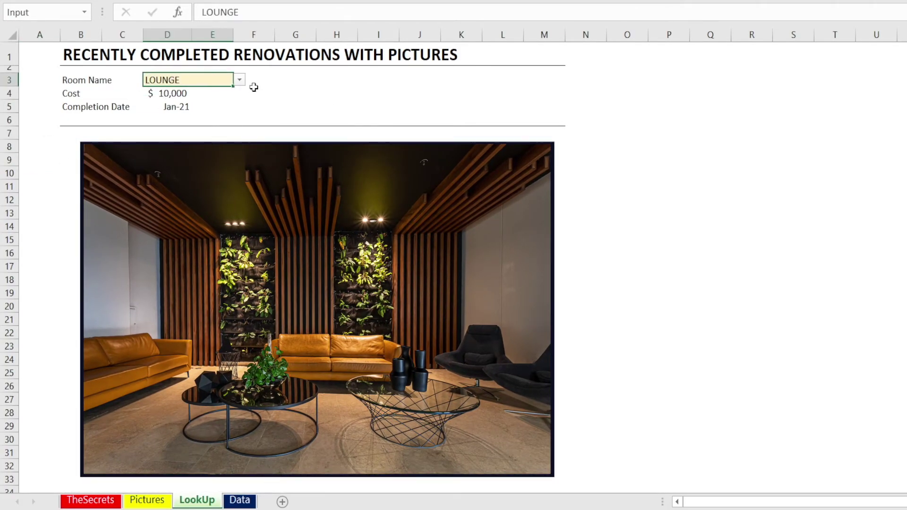
click(237, 83)
click(223, 110)
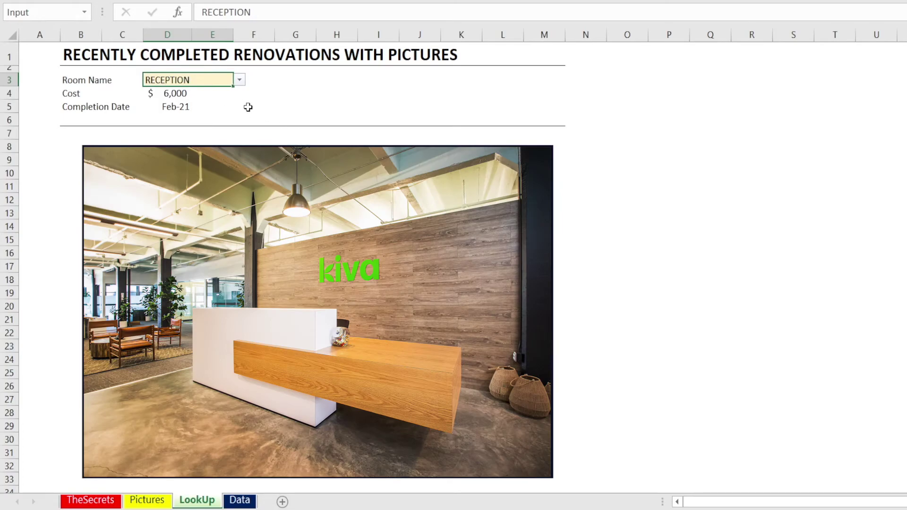
click(240, 81)
key(Escape)
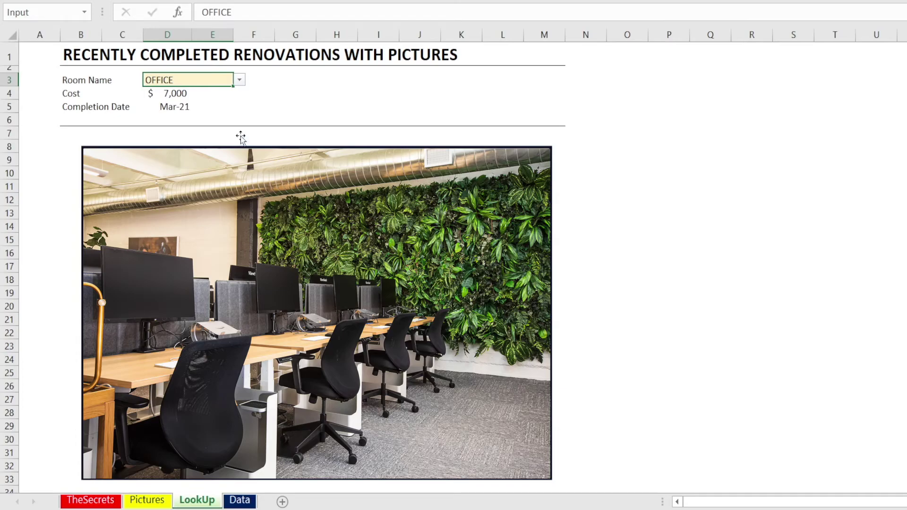
click(240, 80)
click(226, 128)
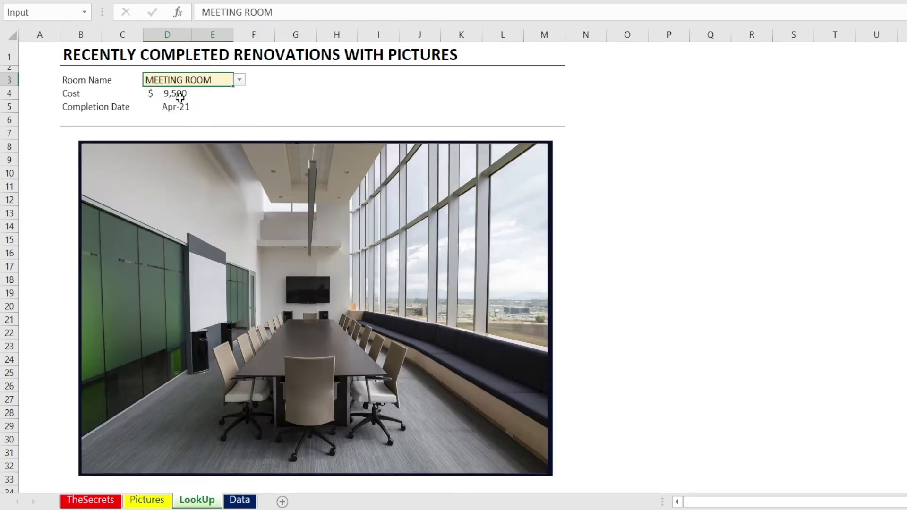
Check that the D4 cost, D5 date and linked picture updated for MEETING ROOM.
click(177, 95)
click(171, 106)
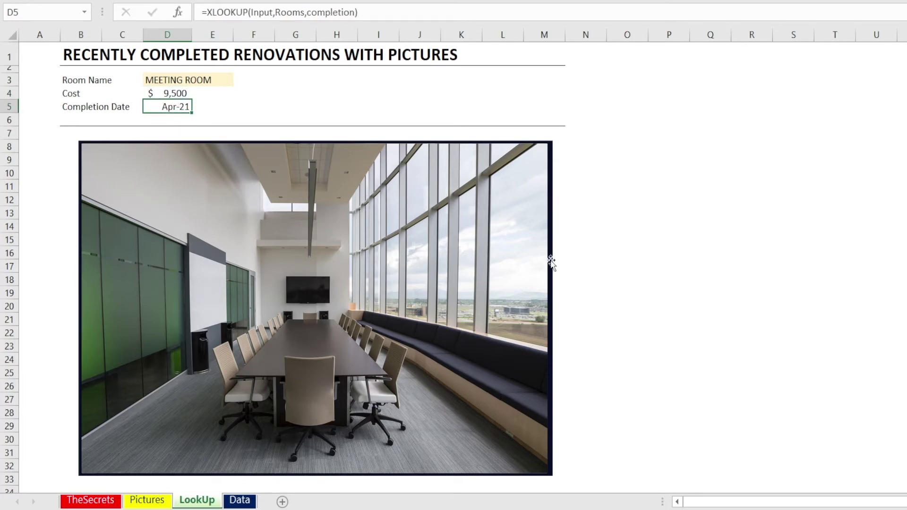
click(576, 259)
click(621, 240)
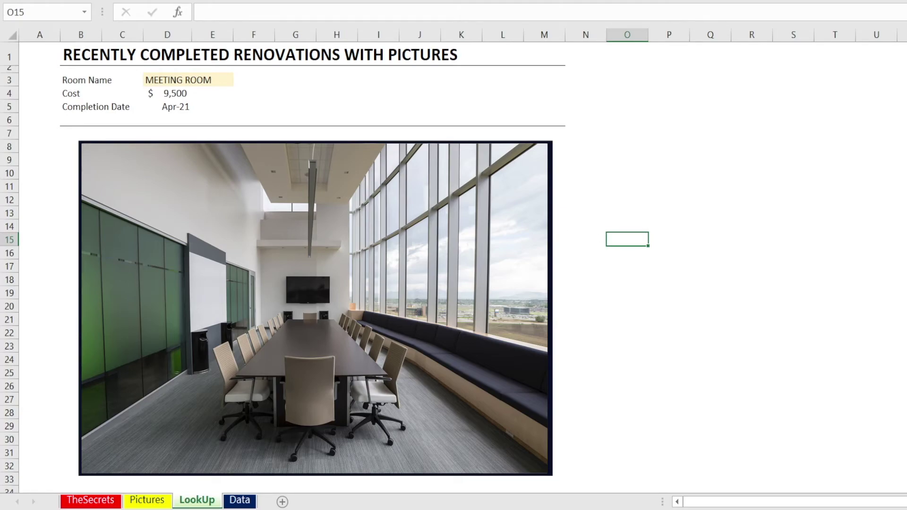
click(166, 117)
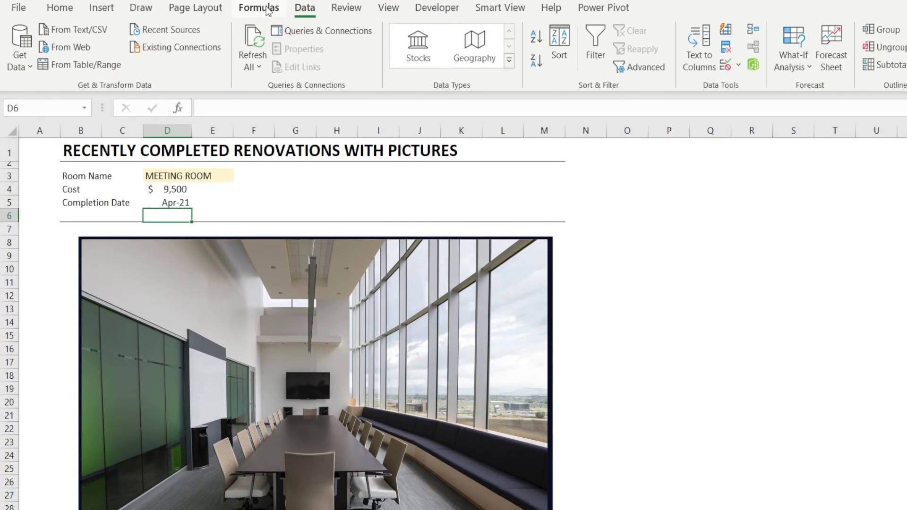
Show the PicXLookup name's definition =XLOOKUP(Input,Rooms,Pictures) in Name Manager.
click(271, 9)
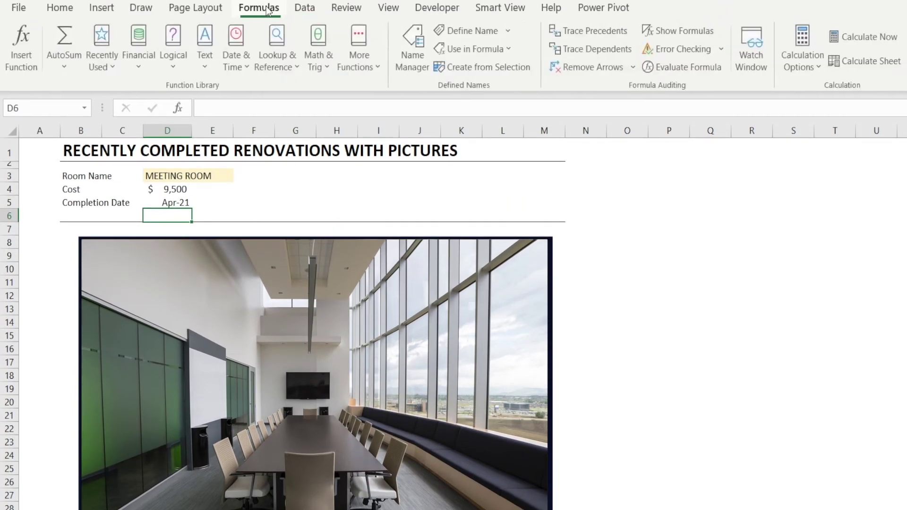
click(413, 47)
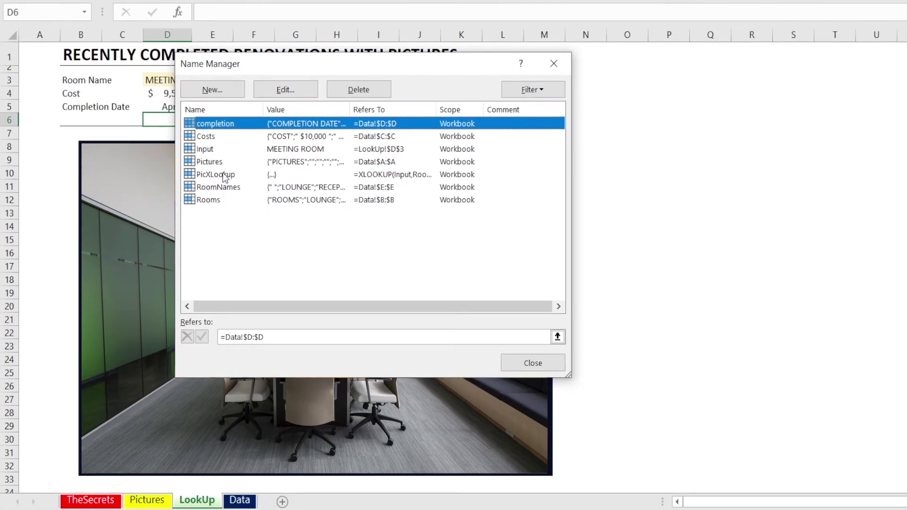
drag(278, 70, 372, 103)
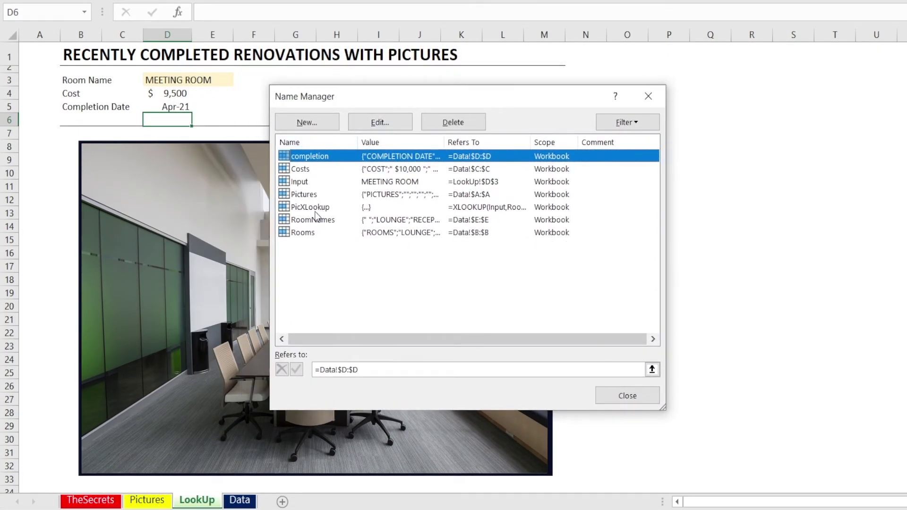
click(316, 208)
click(320, 373)
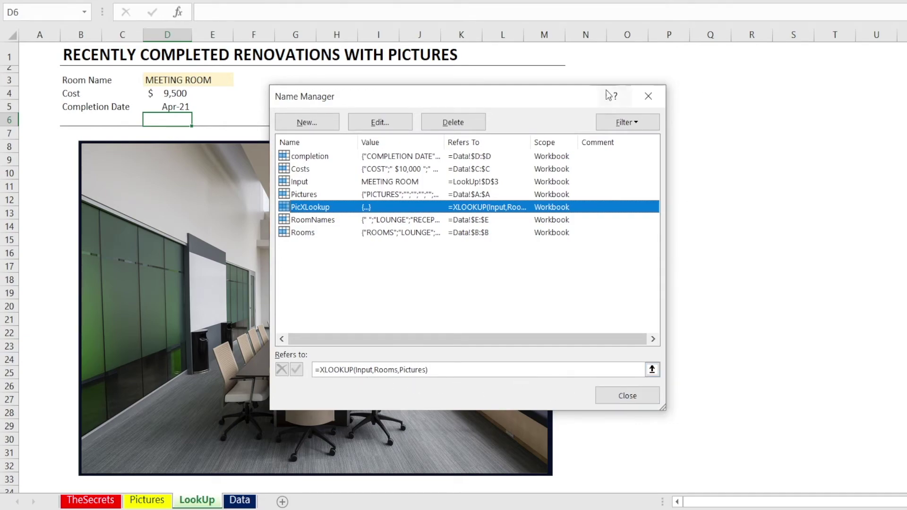
drag(539, 95, 535, 142)
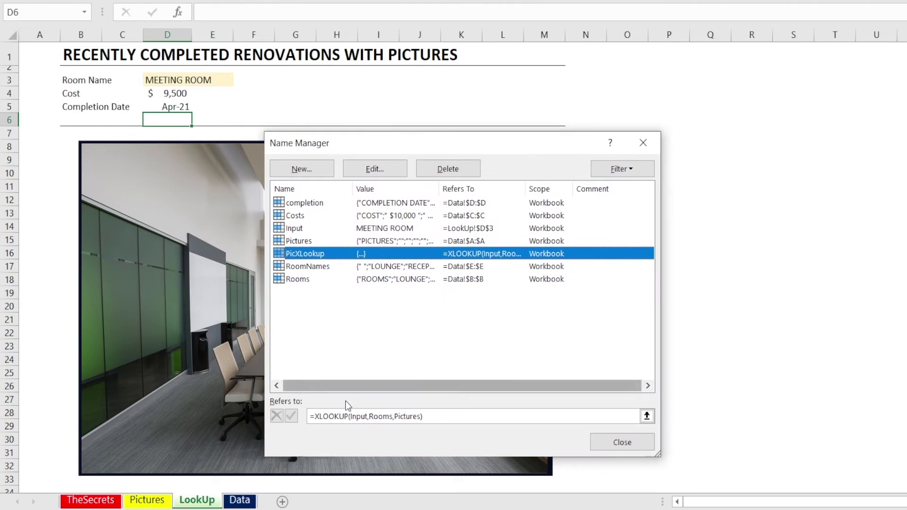